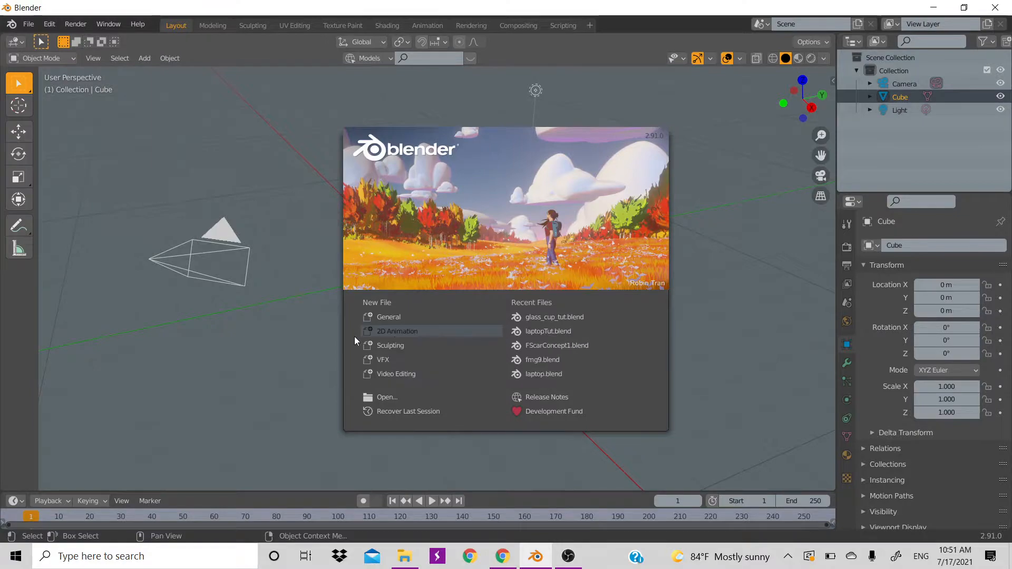
Step: Dismiss the splash screen and preview the default scene through the camera
click(338, 337)
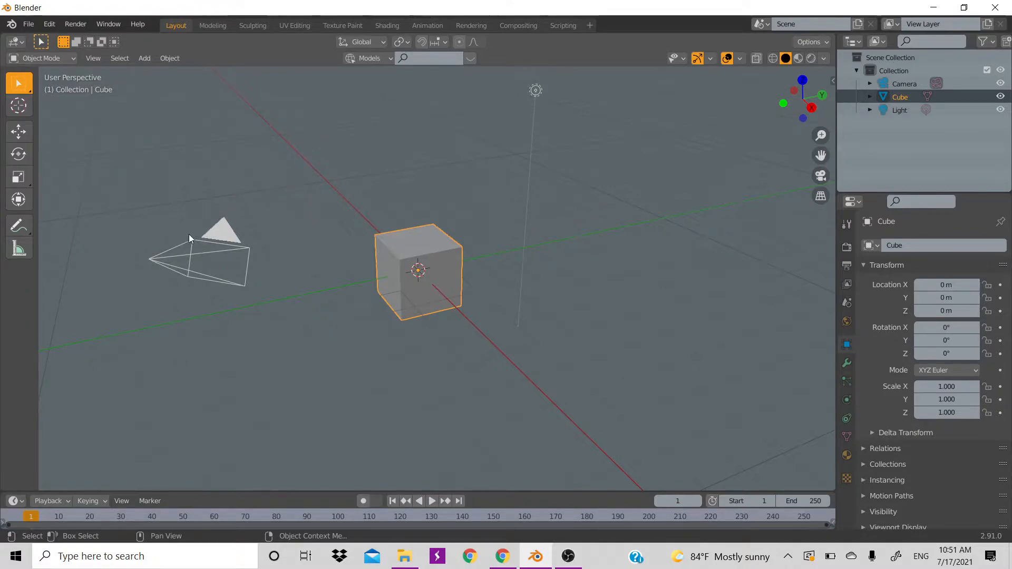
drag(169, 221, 184, 245)
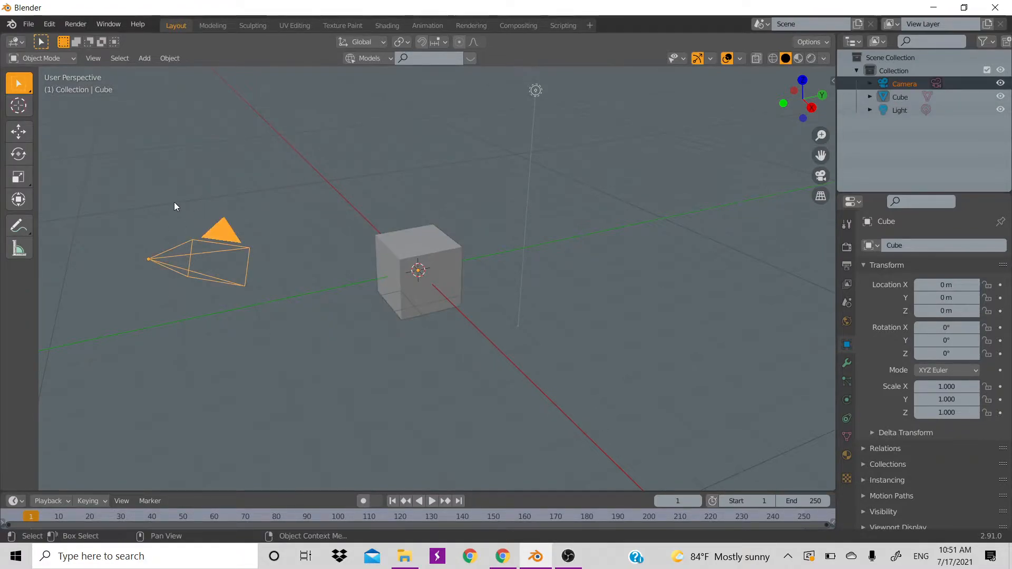
click(187, 205)
key(KP_0)
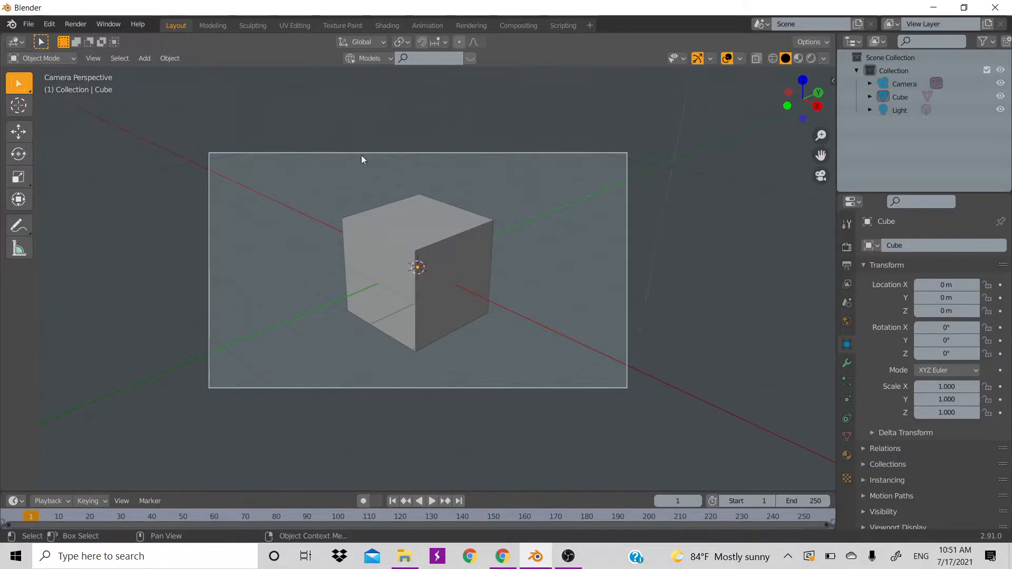
mouse_move(790, 103)
mouse_down()
mouse_move(748, 108)
mouse_move(780, 110)
mouse_up()
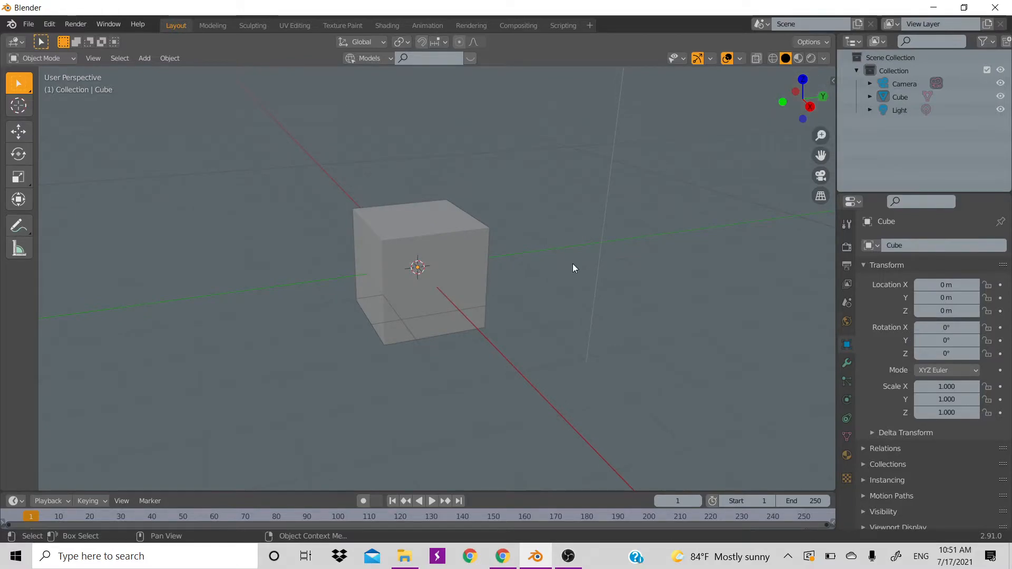
Step: Delete the default cube from the scene
scroll(552, 288, down, 3)
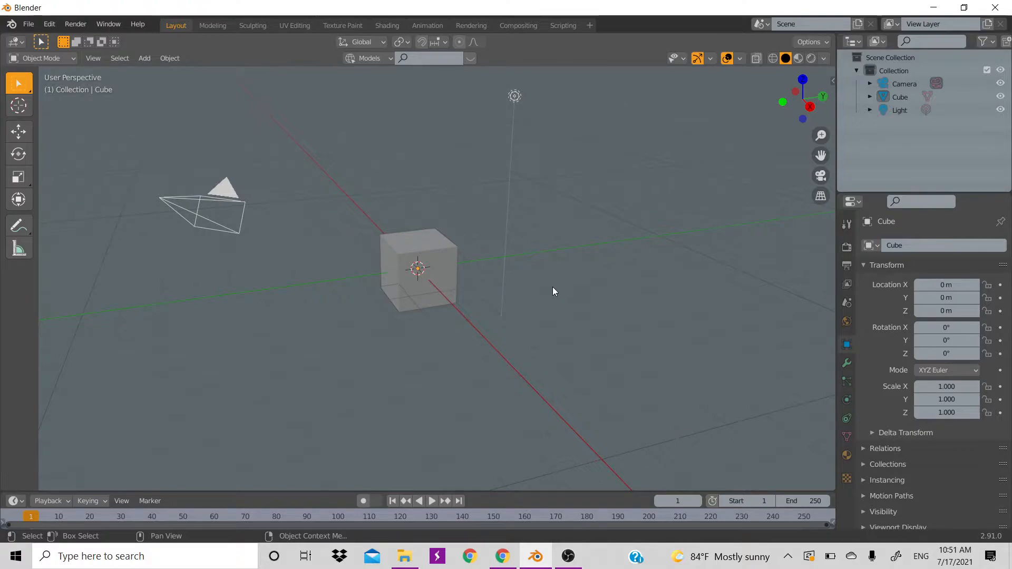
click(438, 261)
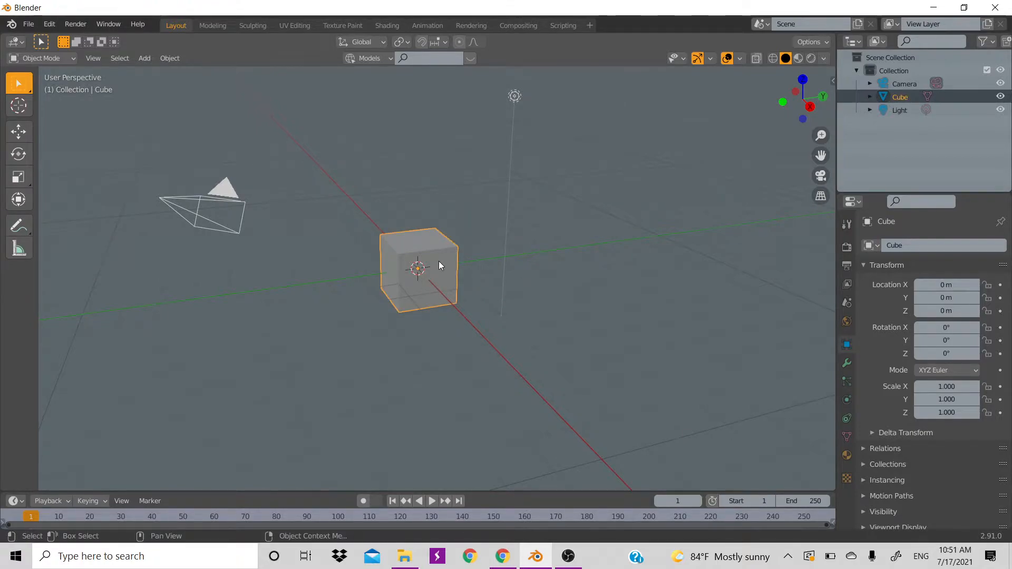
key(Delete)
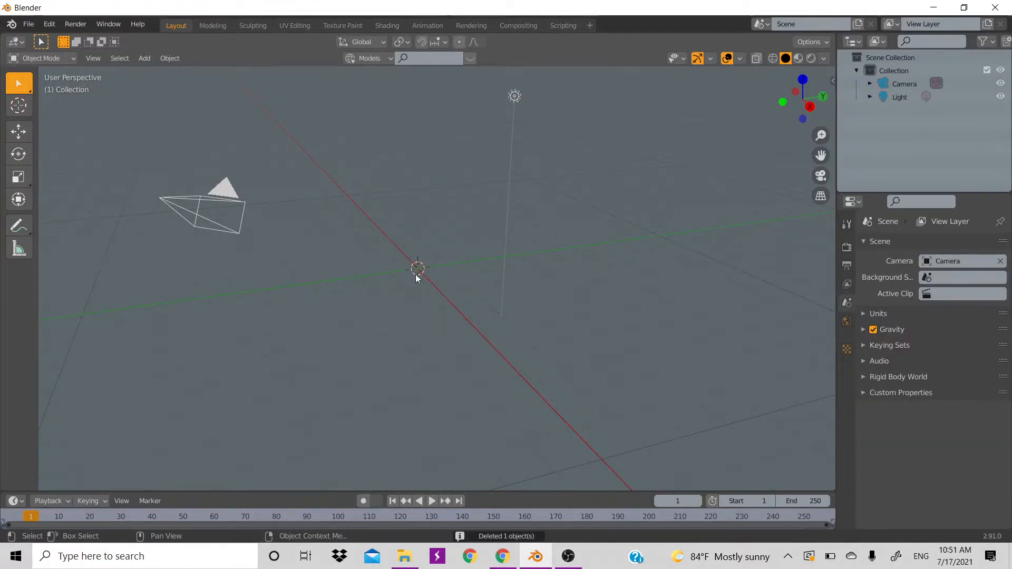
Step: Add a mesh plane at the origin and scale it up uniformly by about 5.59
scroll(416, 274, down, 3)
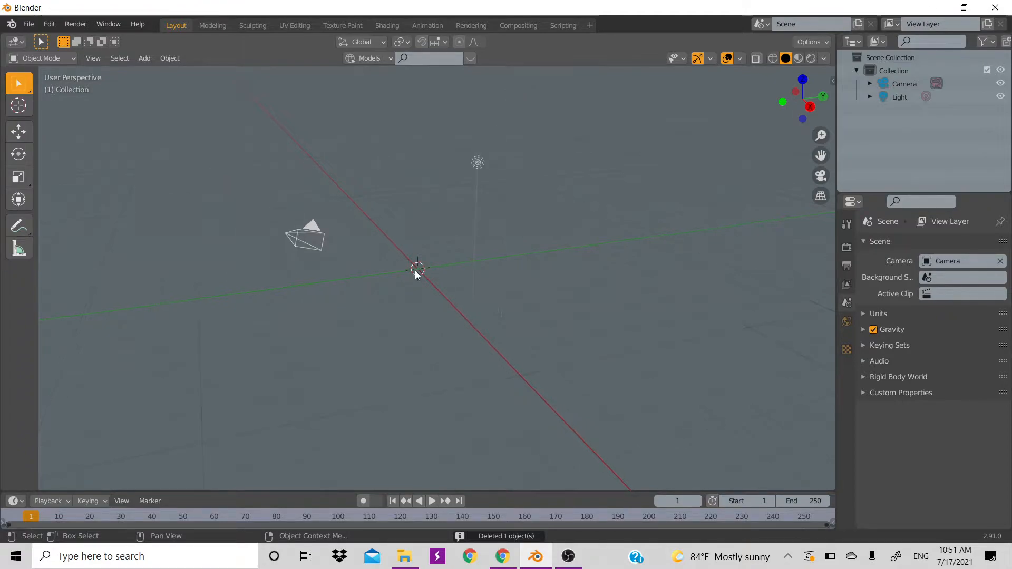
scroll(416, 274, up, 5)
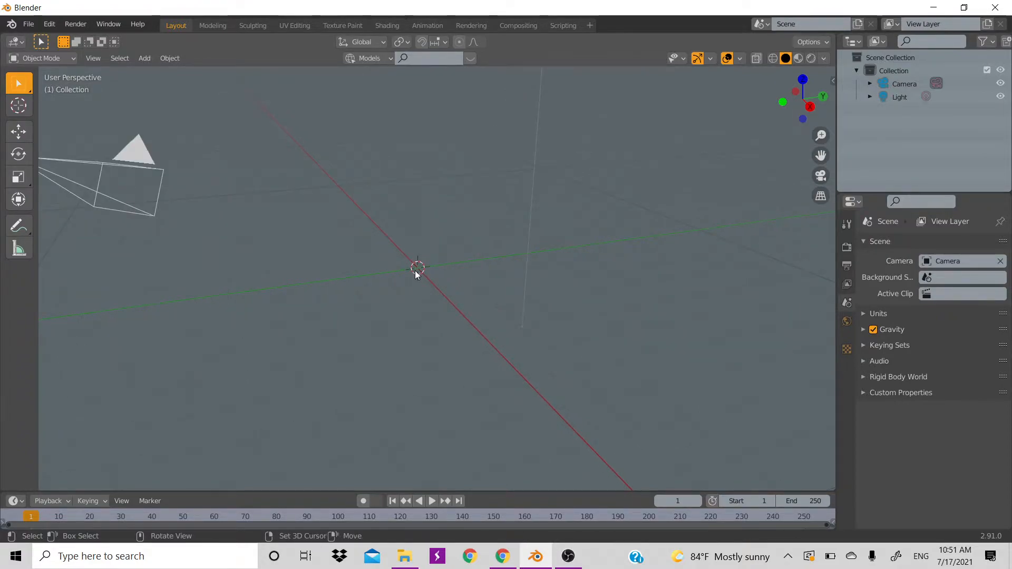
key(shift+a)
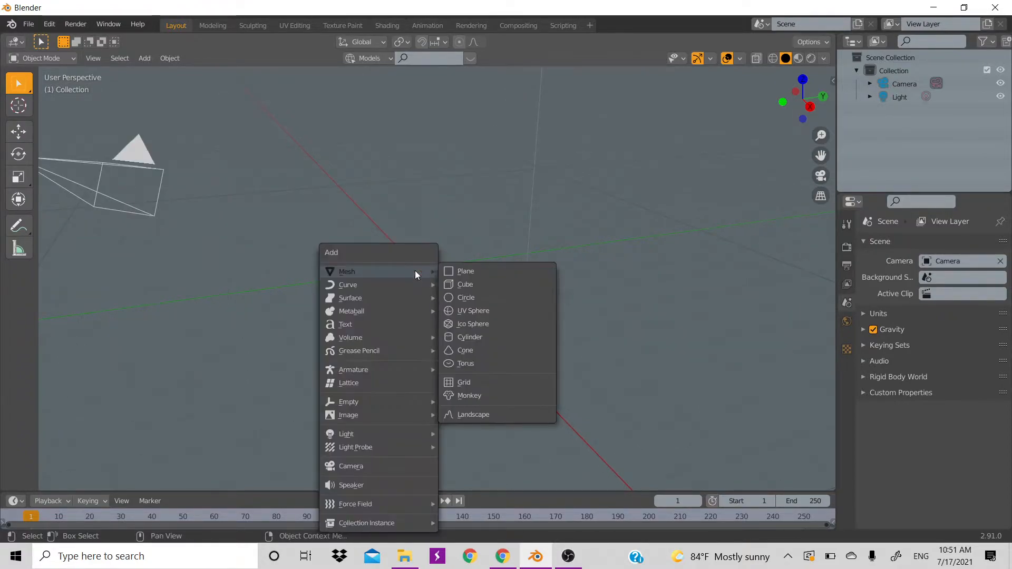
click(453, 273)
key(s)
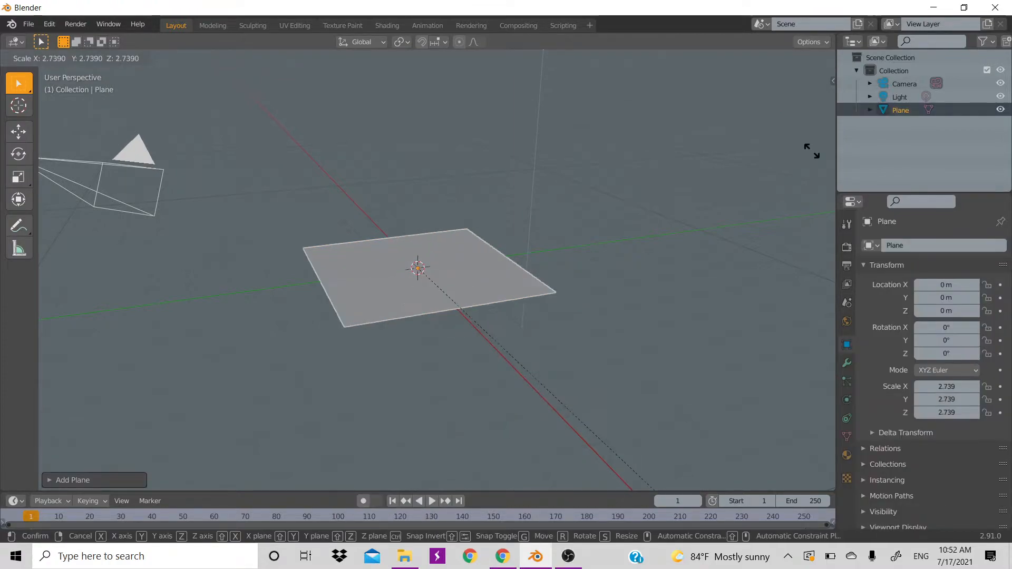
click(275, 350)
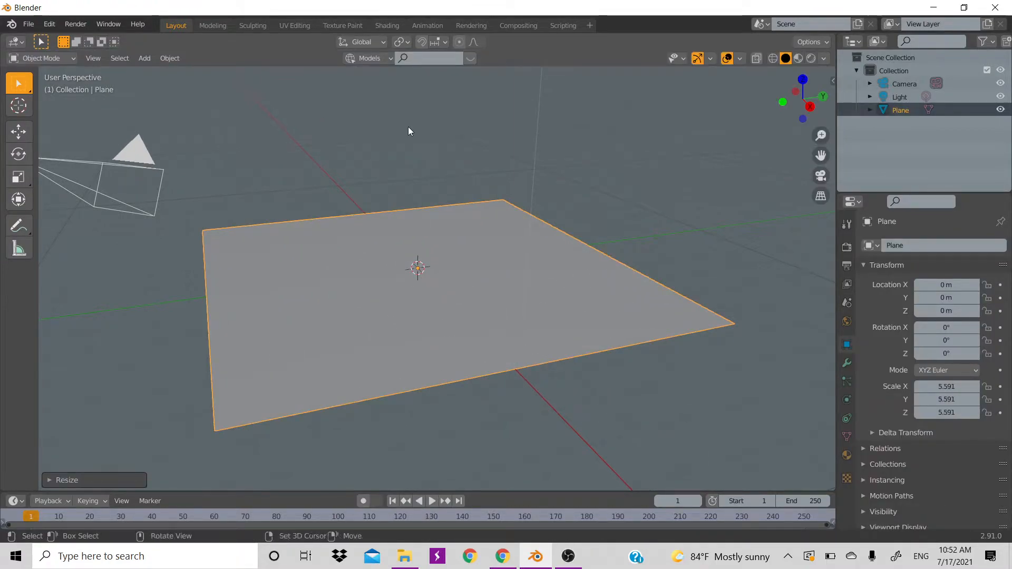
Step: Add a mesh cylinder at the origin with 92 vertices
key(shift+a)
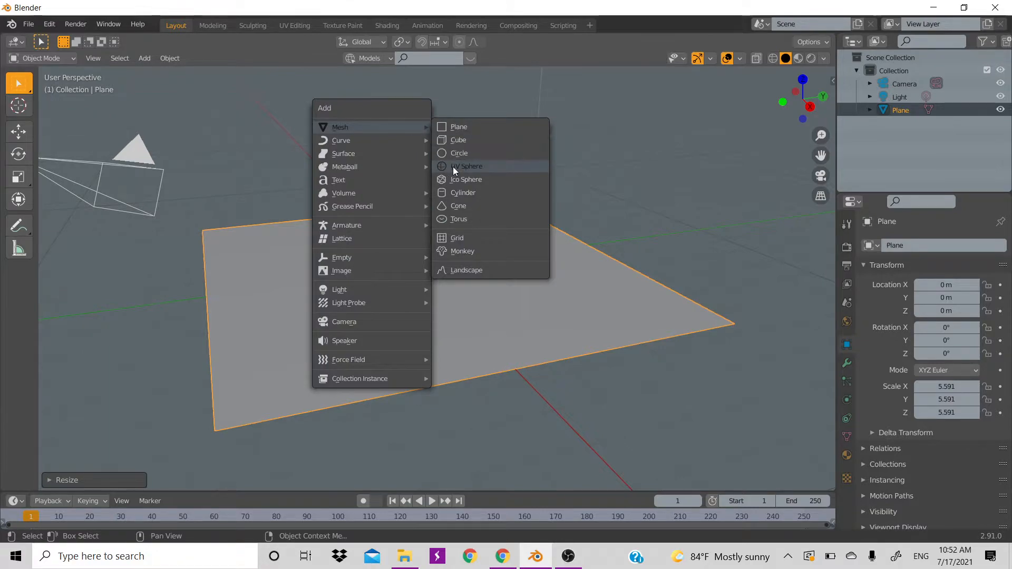
click(458, 193)
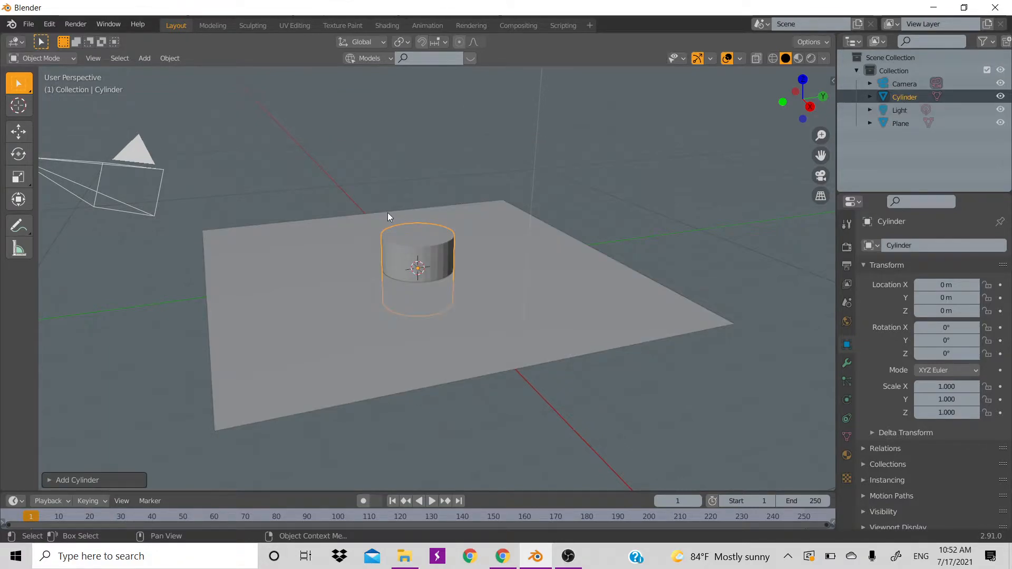
click(75, 481)
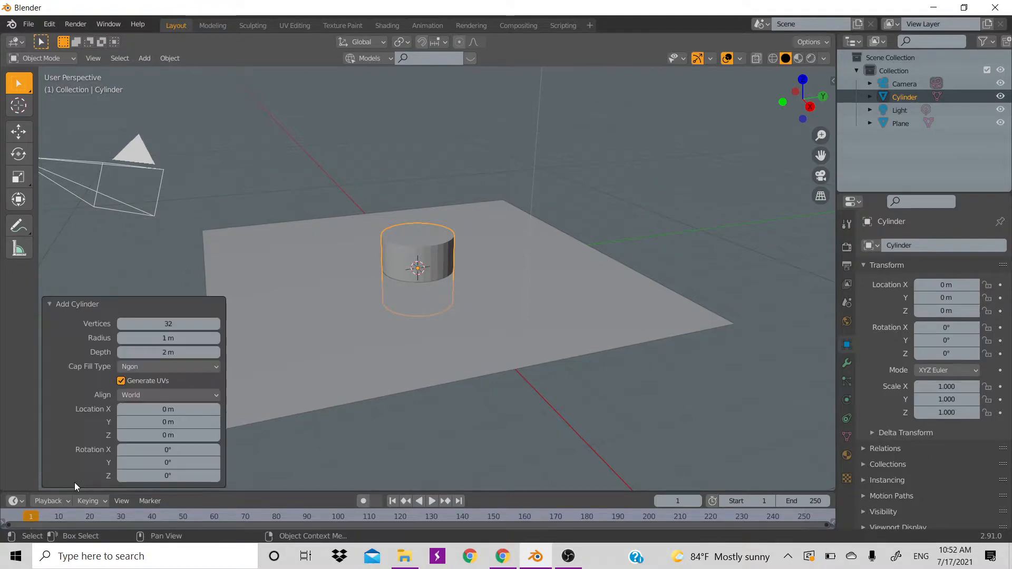
click(118, 324)
text(9)
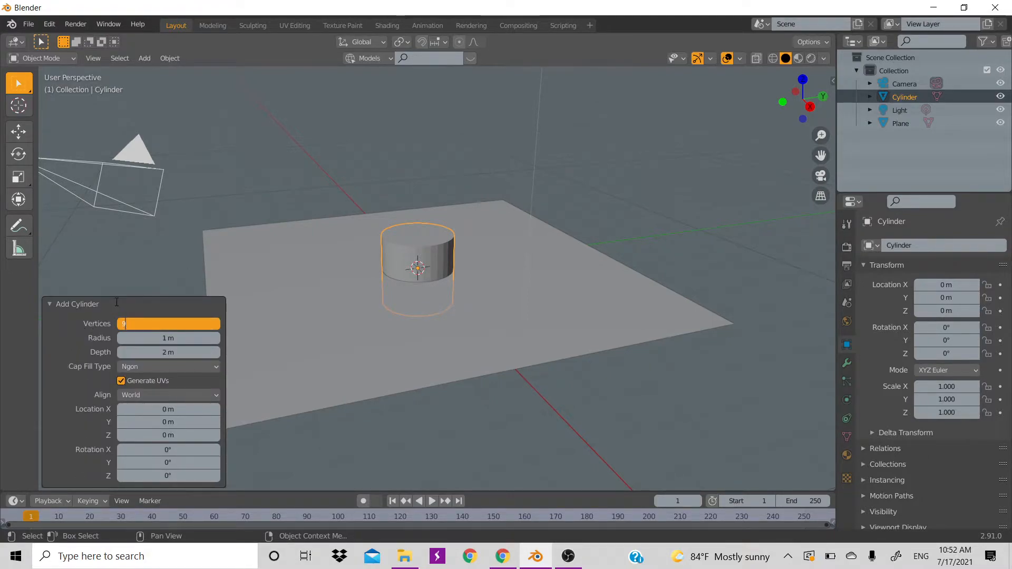
text(2)
key(Return)
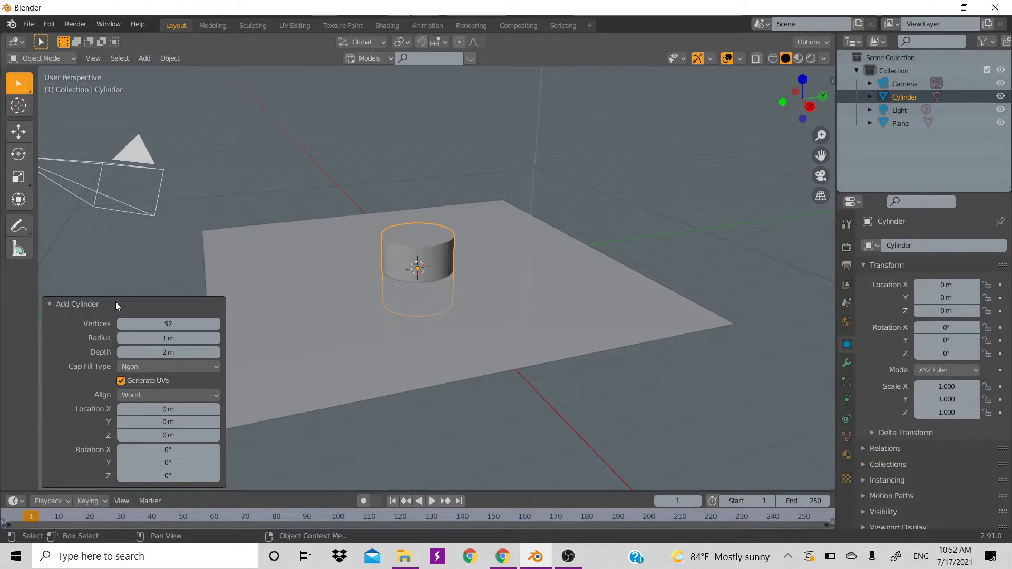
click(303, 437)
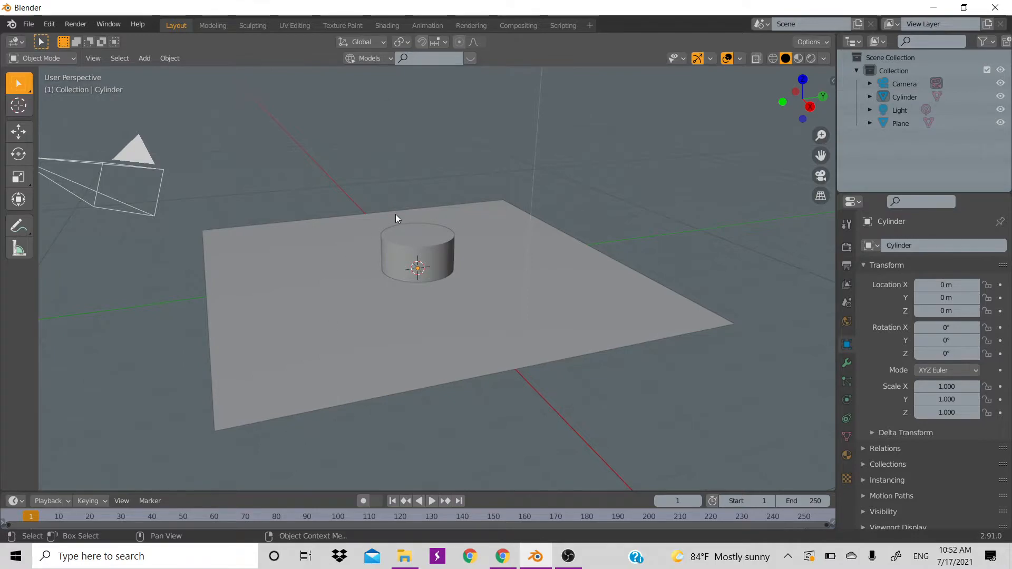
Step: Raise the cylinder about 1.05 m along Z so that its base sits on the plane
click(403, 243)
key(g)
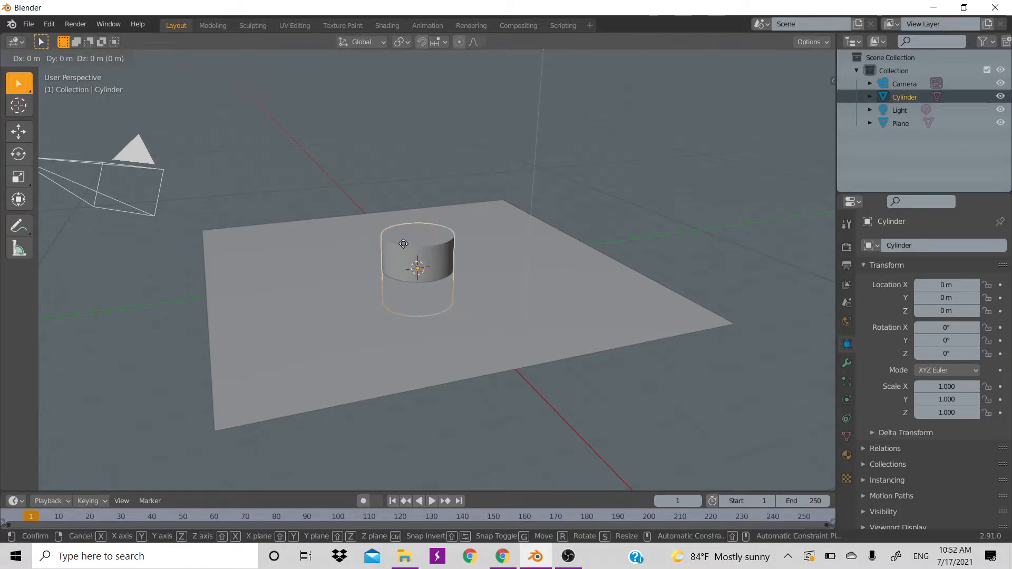
key(z)
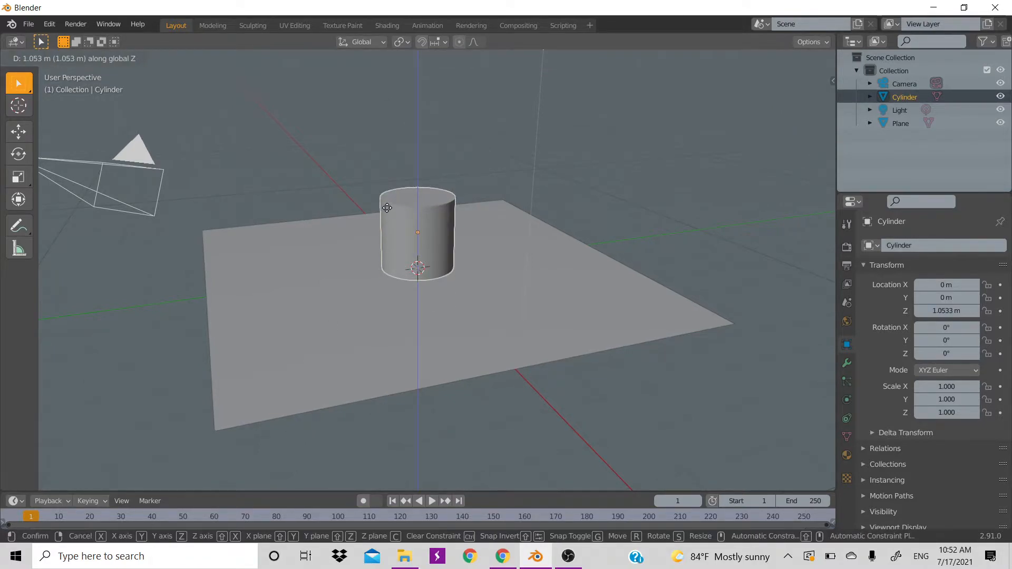
click(387, 208)
Step: Stretch the cylinder along Z by about 2.98 and raise it about 2.12 m
key(s)
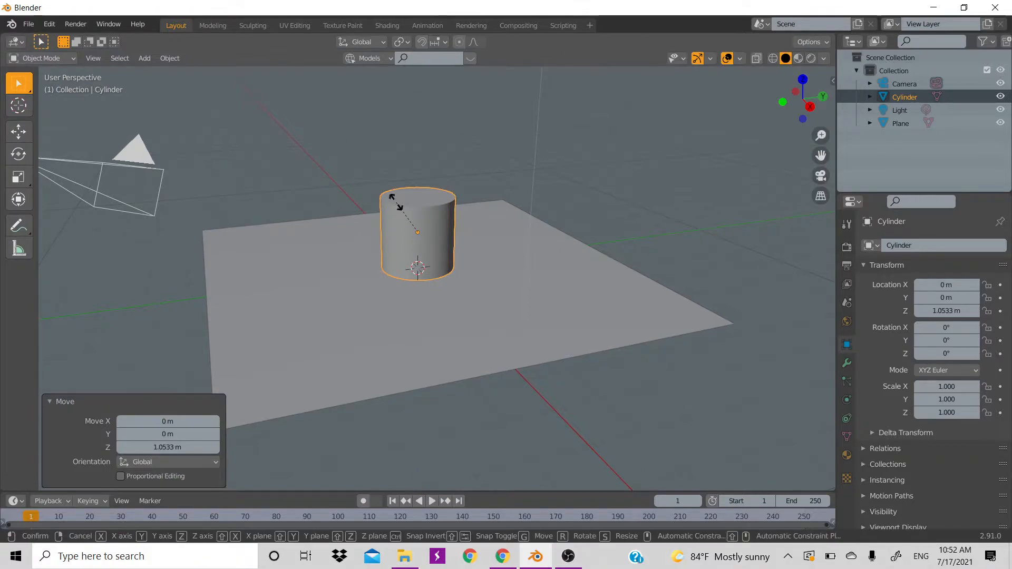
key(z)
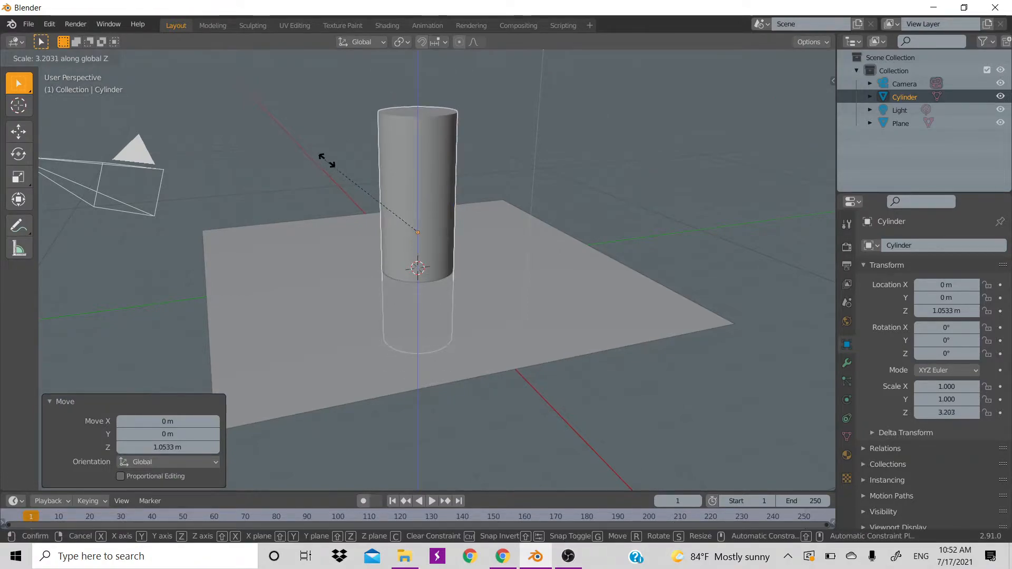
click(331, 162)
key(g)
key(z)
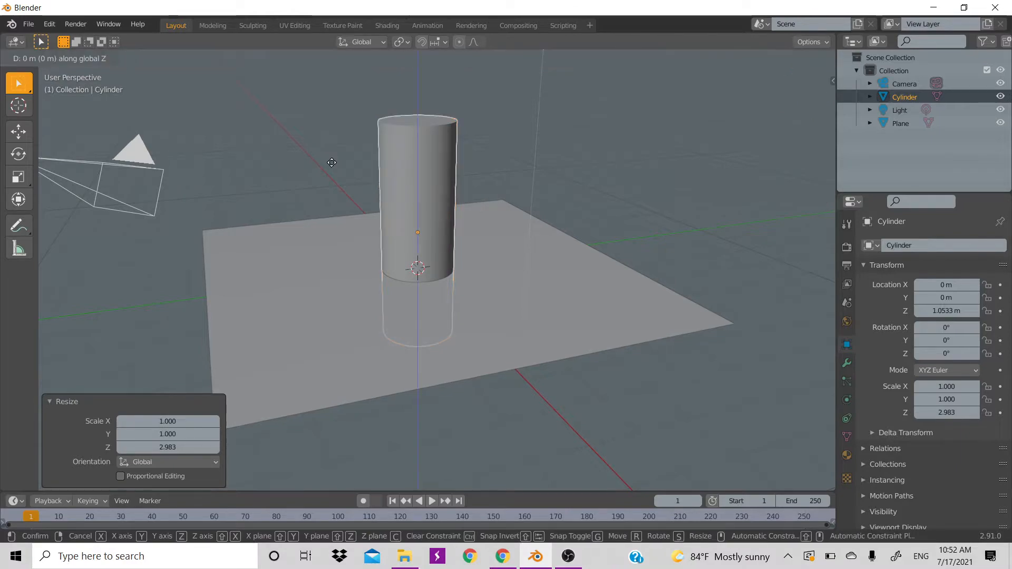
click(315, 85)
Step: Shorten the cylinder along Z by a factor of about 0.82 and lower it onto the plane, to a Z location of about 2.5 m
key(s)
key(z)
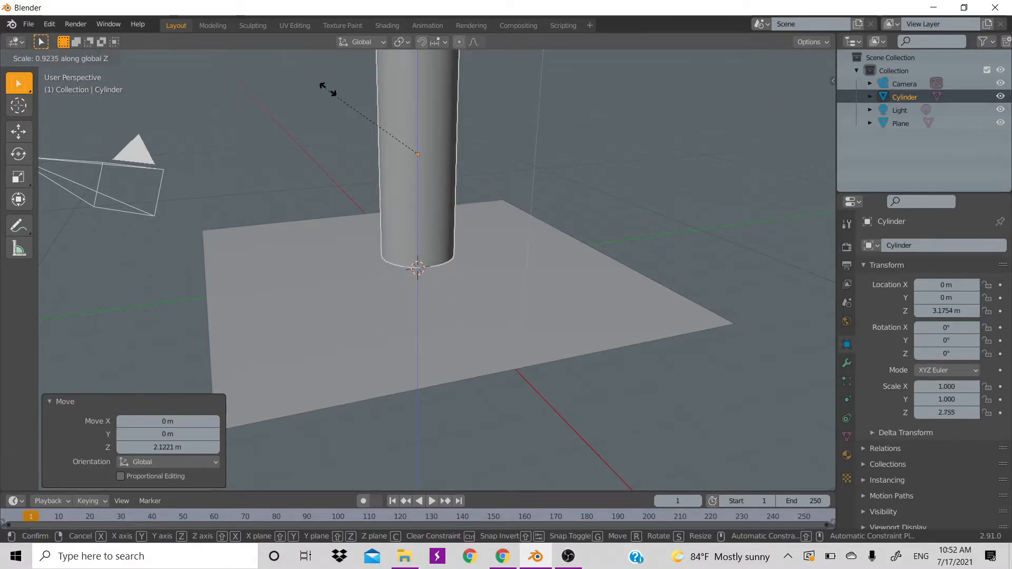
click(340, 90)
key(g)
key(z)
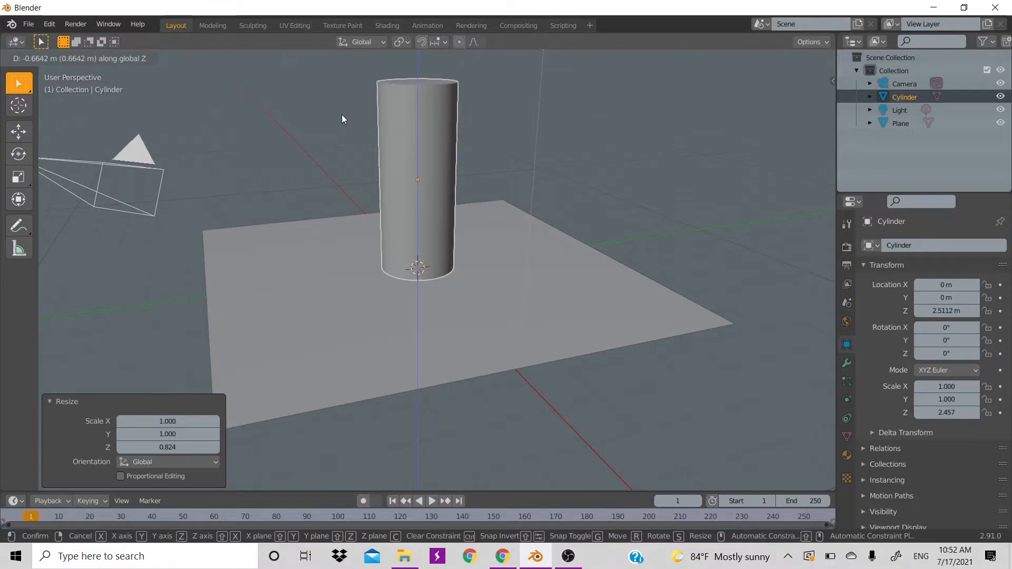
click(341, 115)
Step: Widen the cylinder in X and Y only by about 1.39, keeping its height locked
drag(525, 134, 727, 113)
click(422, 162)
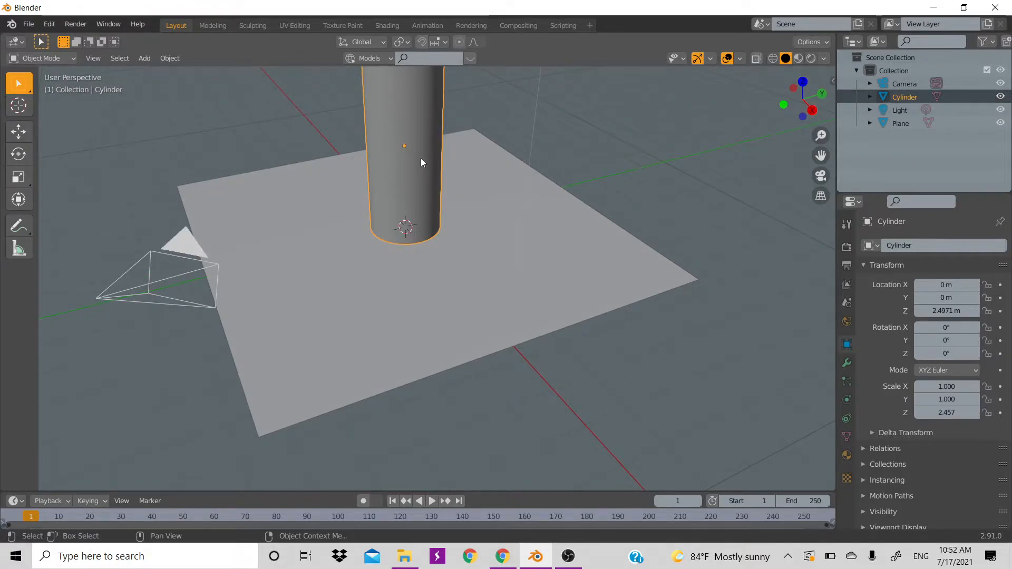
key(s)
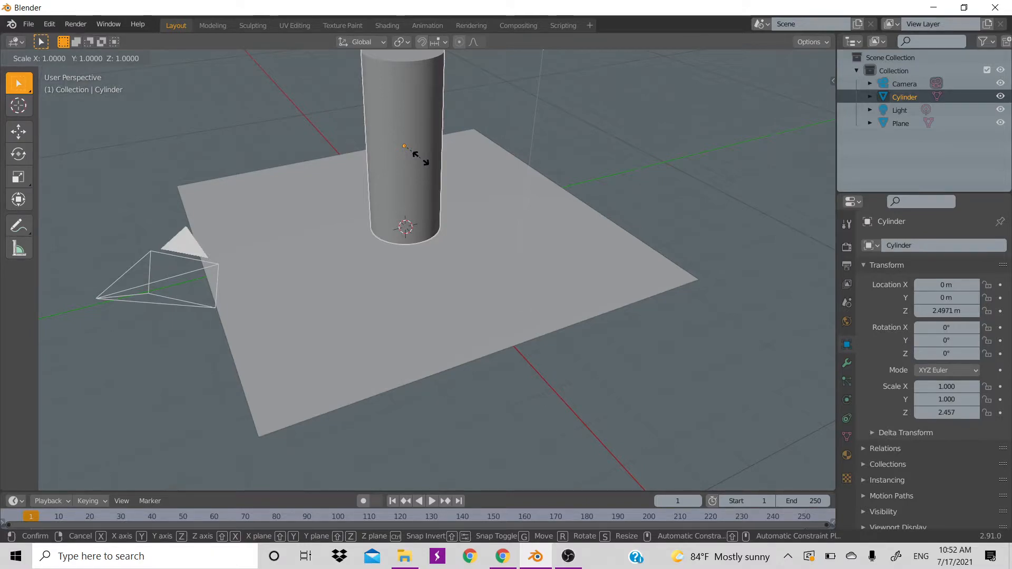
key(shift+z)
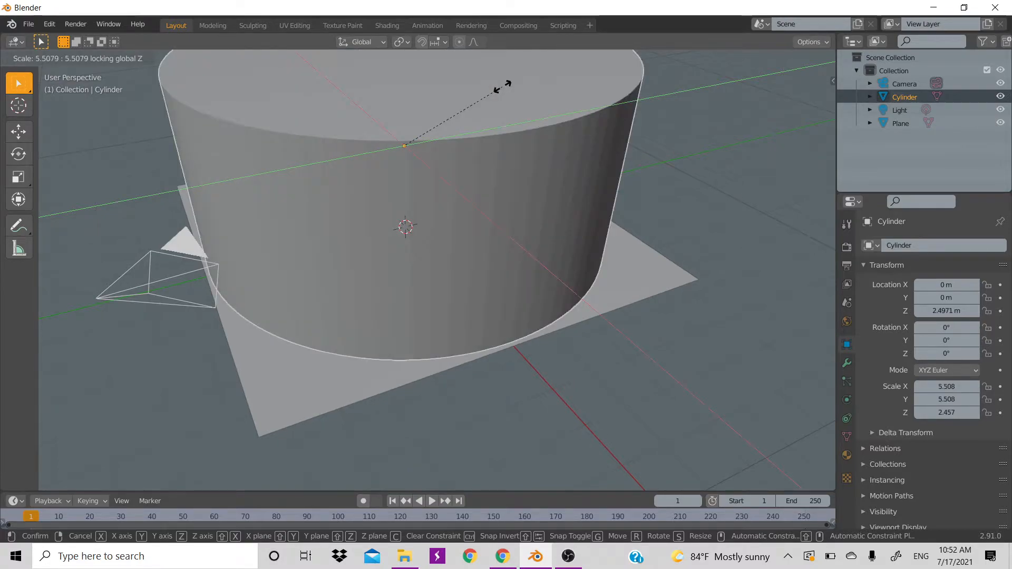
click(425, 119)
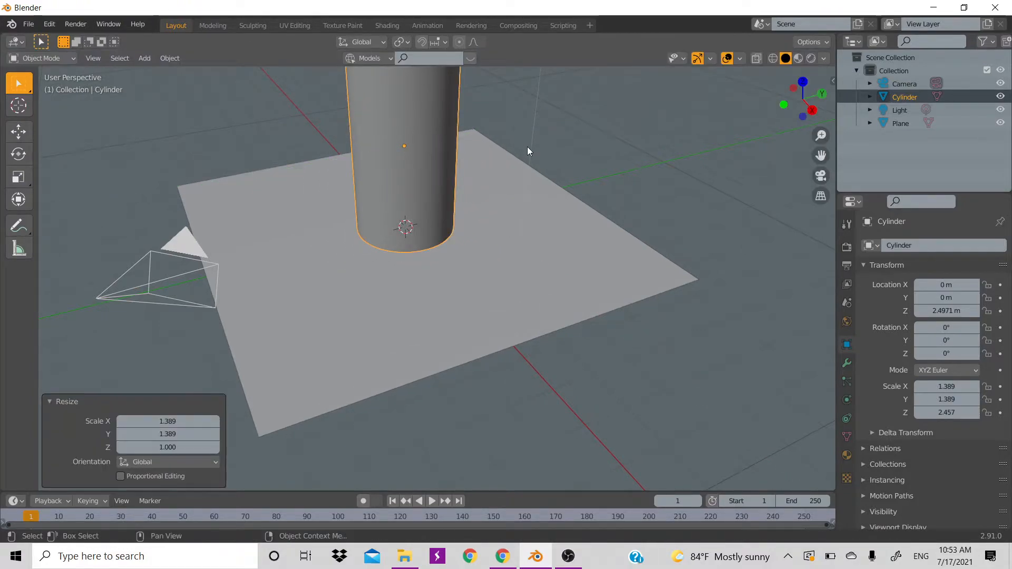
Step: In Edit Mode with face selection, select only the cylinder's top face and enlarge it by about 1.32
scroll(527, 147, down, 5)
scroll(527, 148, up, 2)
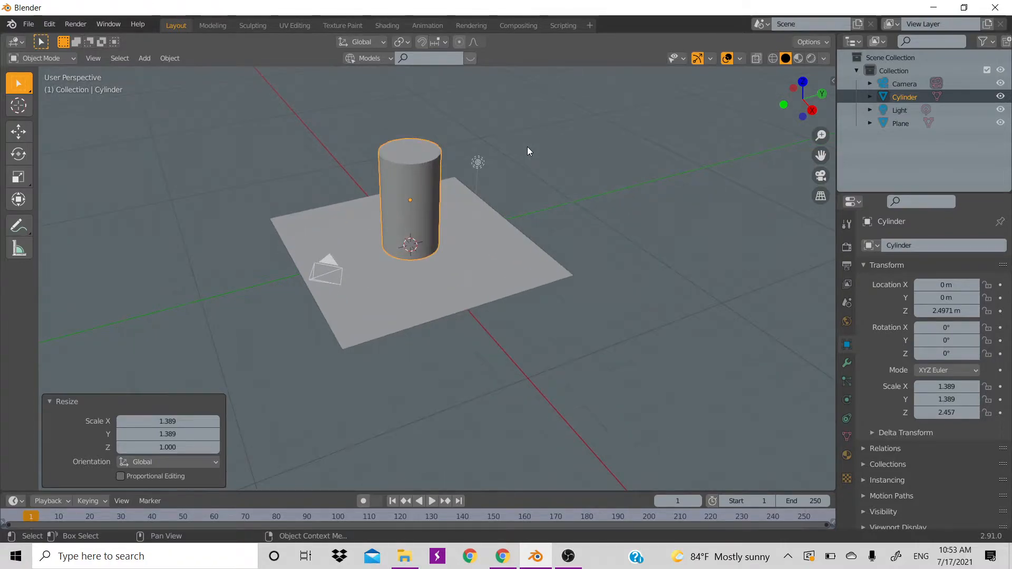
scroll(528, 148, up, 3)
scroll(527, 147, up, 6)
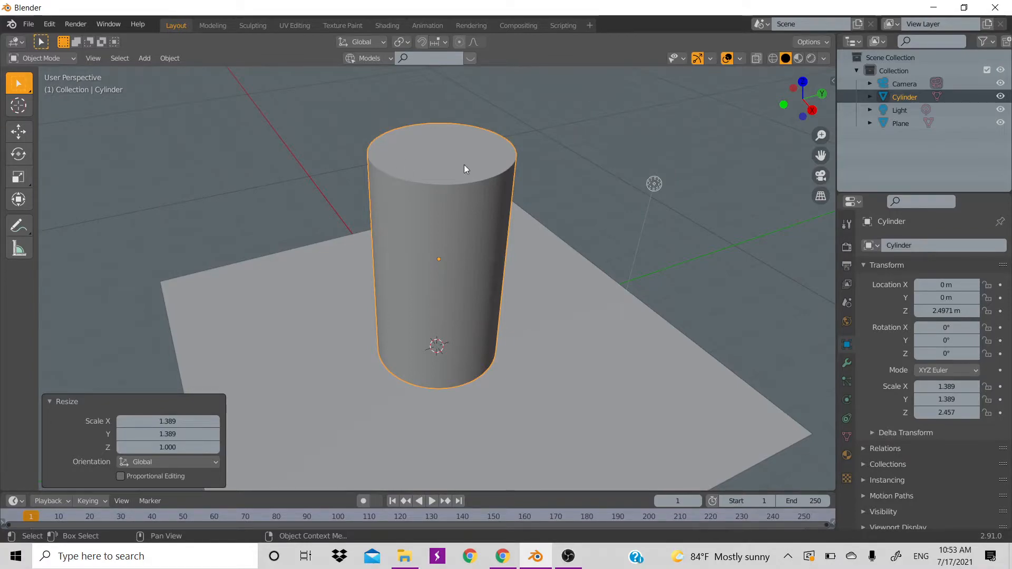
key(Tab)
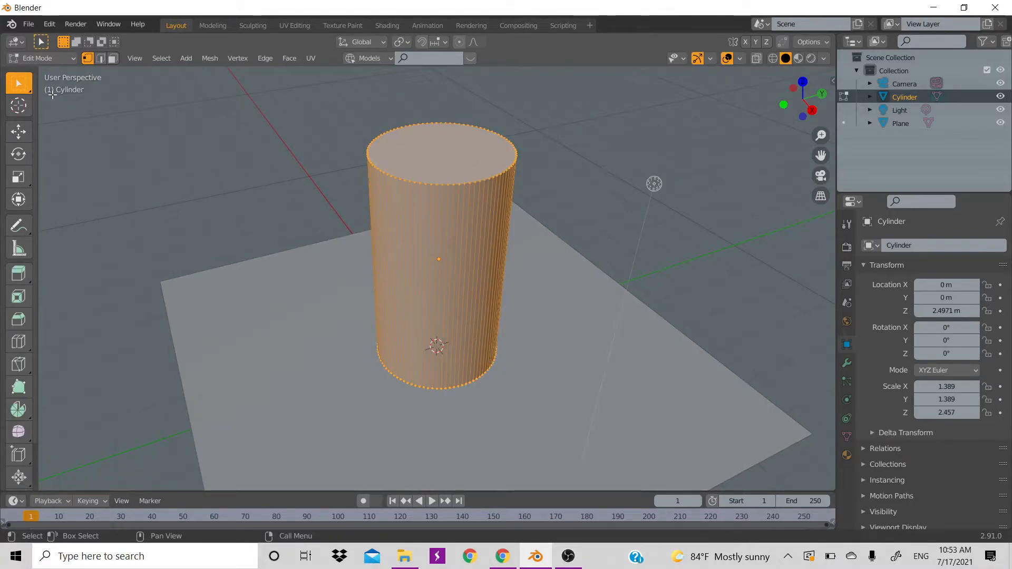
click(112, 58)
key(alt+a)
click(395, 158)
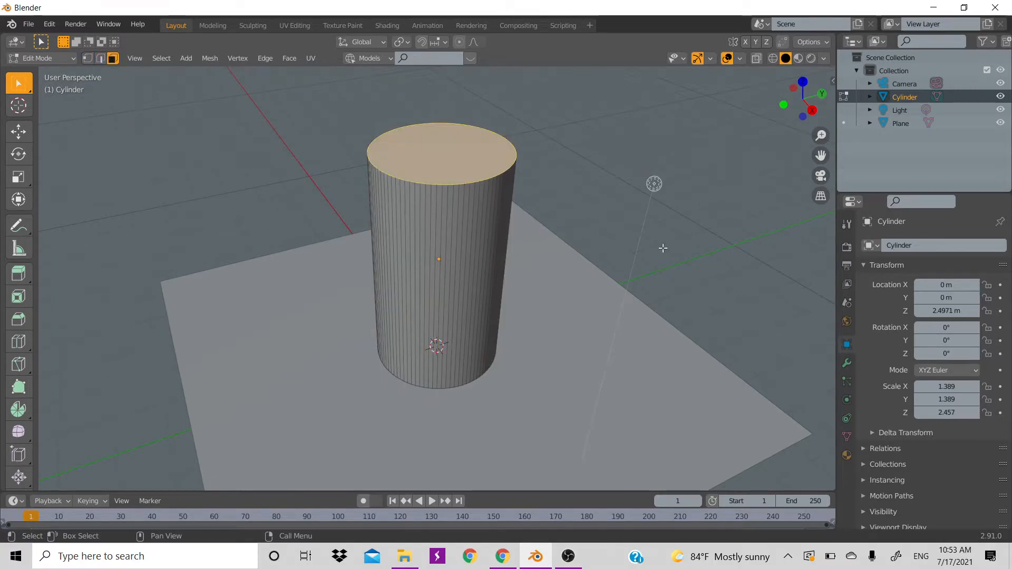
key(s)
click(701, 262)
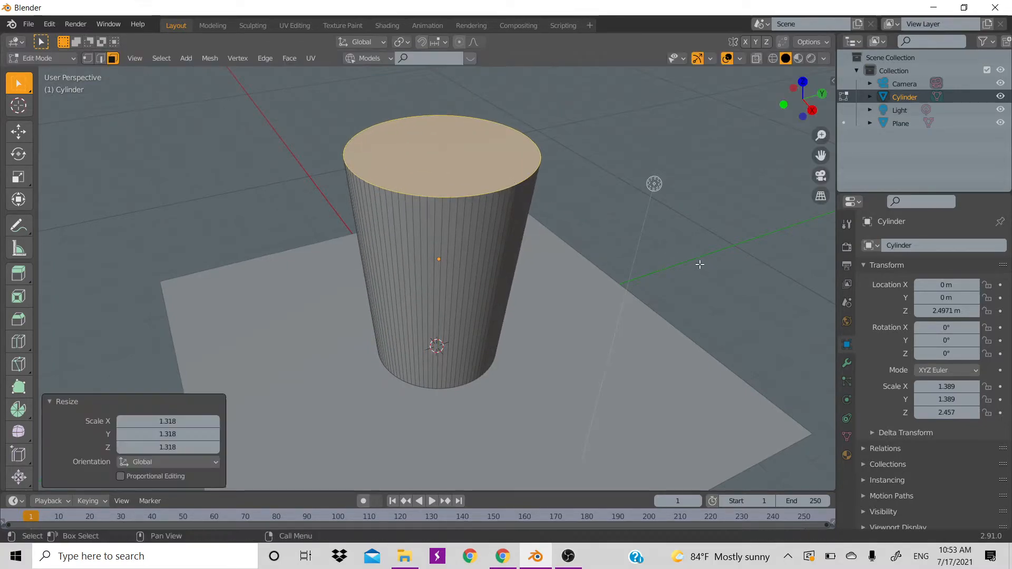
Step: Shrink the enlarged top face slightly, by a factor of about 0.94
key(s)
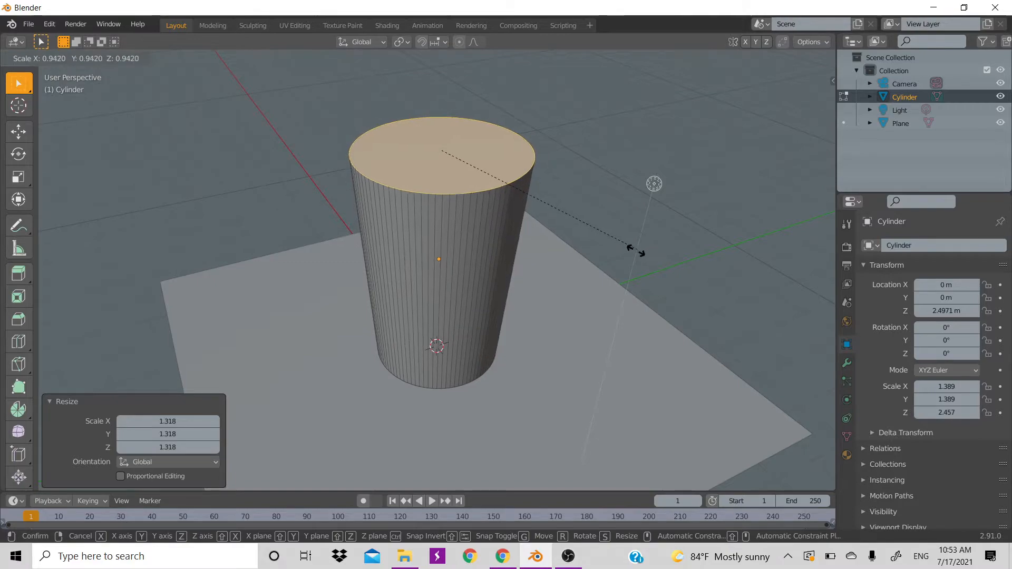
click(630, 245)
key(Tab)
key(Tab)
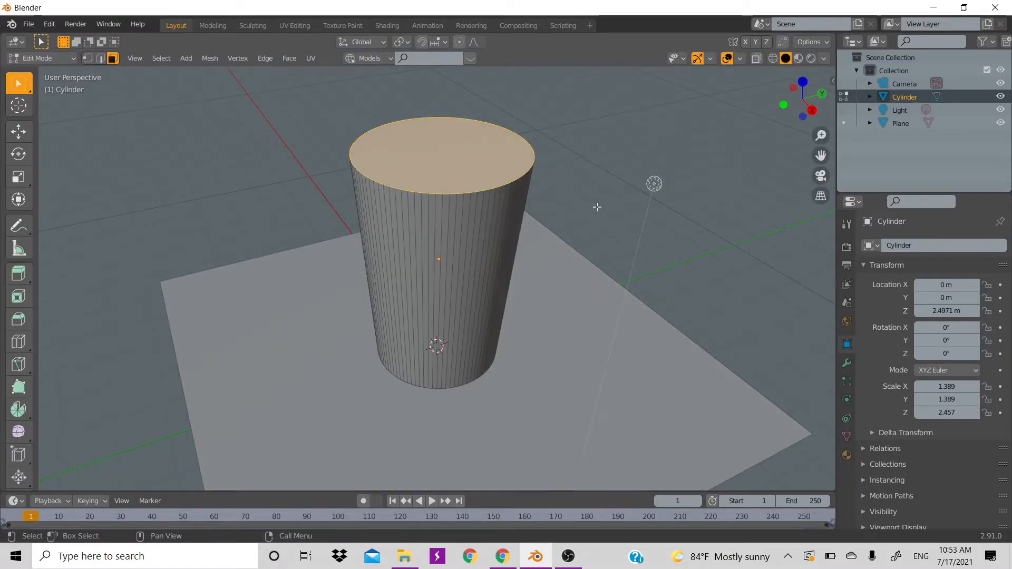
Step: Inset the top face by about 0.045 m and extrude it about 4.64 m down into the cylinder
key(i)
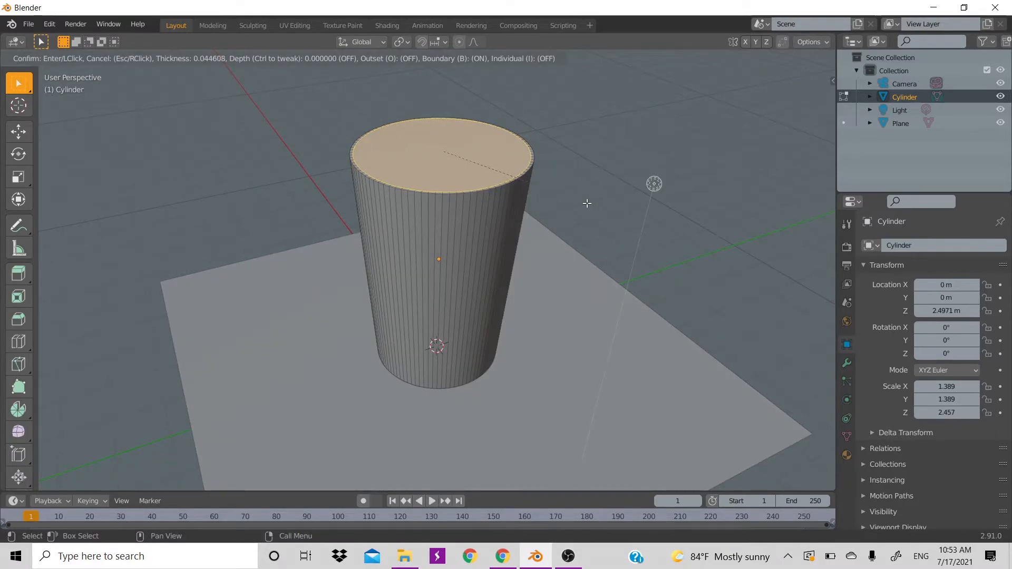
click(558, 222)
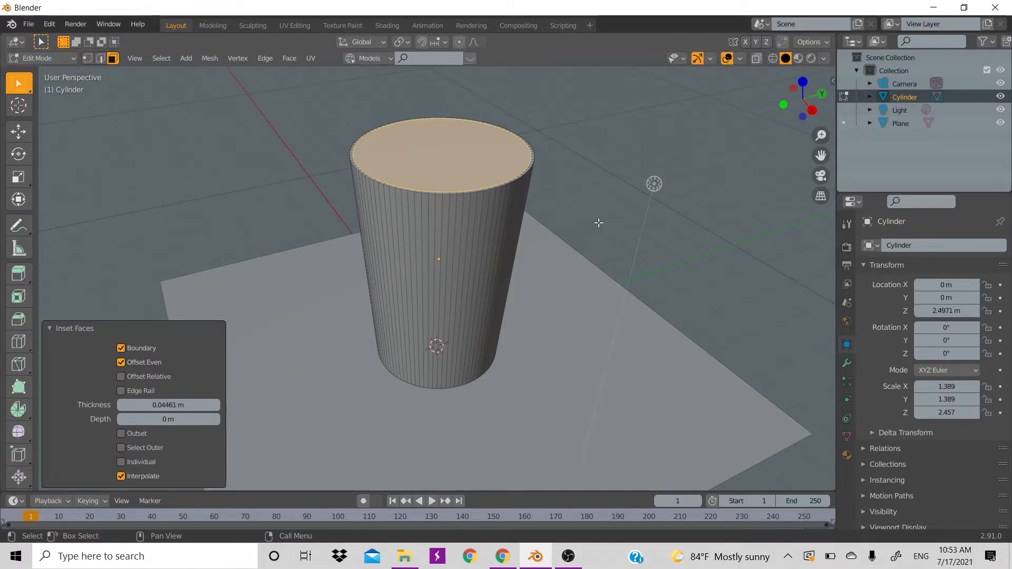
key(e)
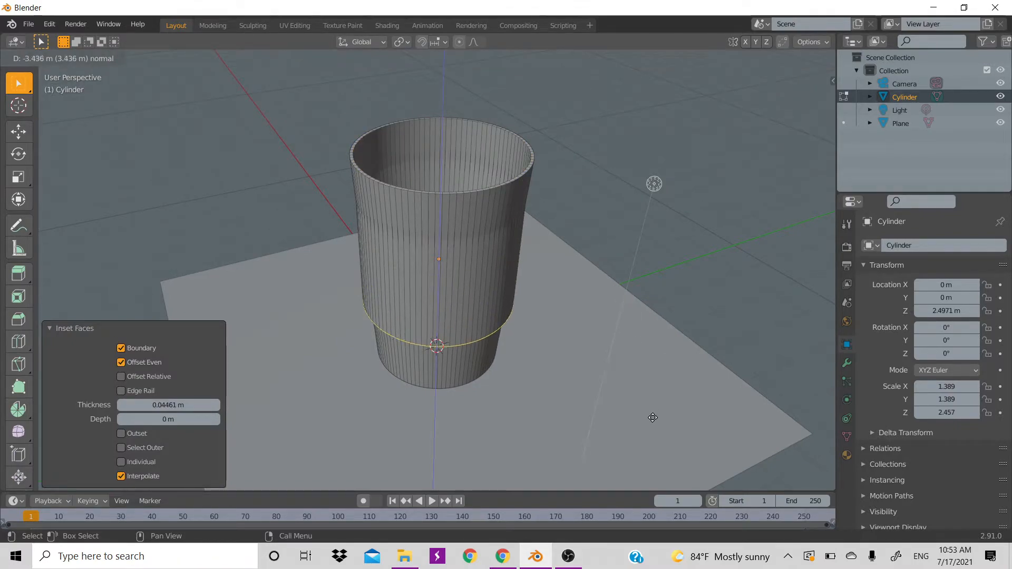
click(653, 430)
key(z)
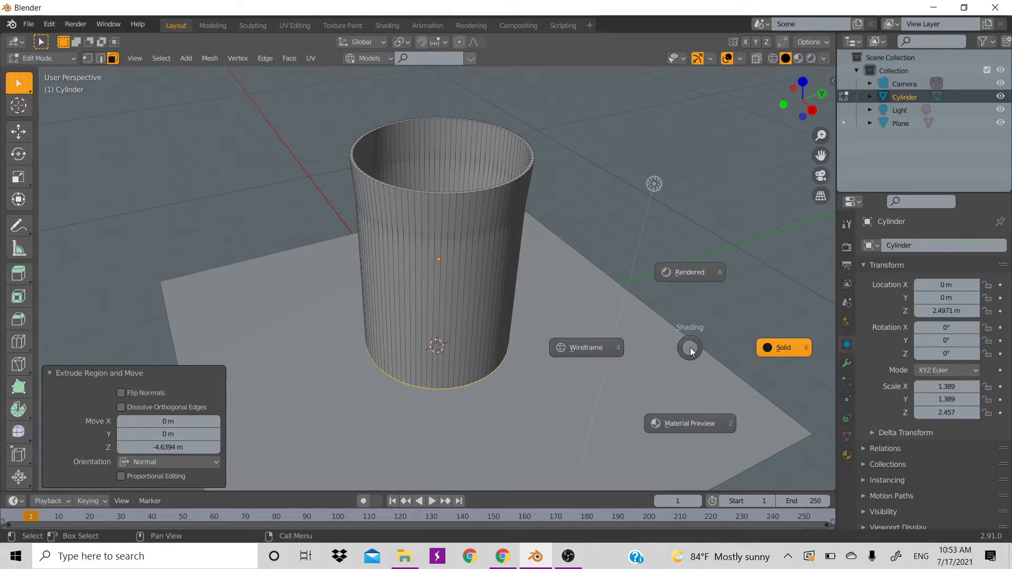
click(767, 357)
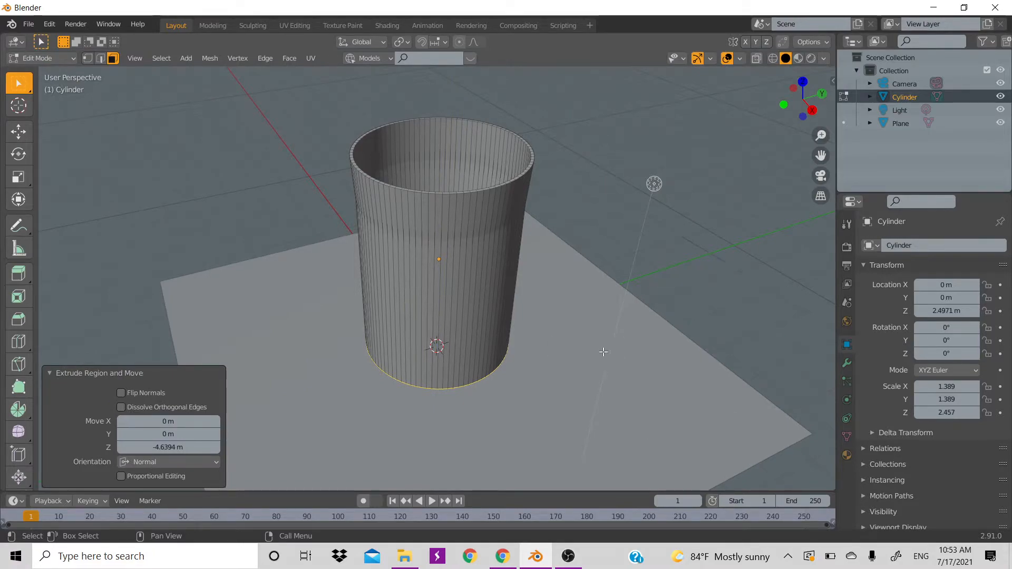
Step: Shrink the extruded inner bottom face to about 0.83 to fit within the tapered wall, and return to Object Mode
key(s)
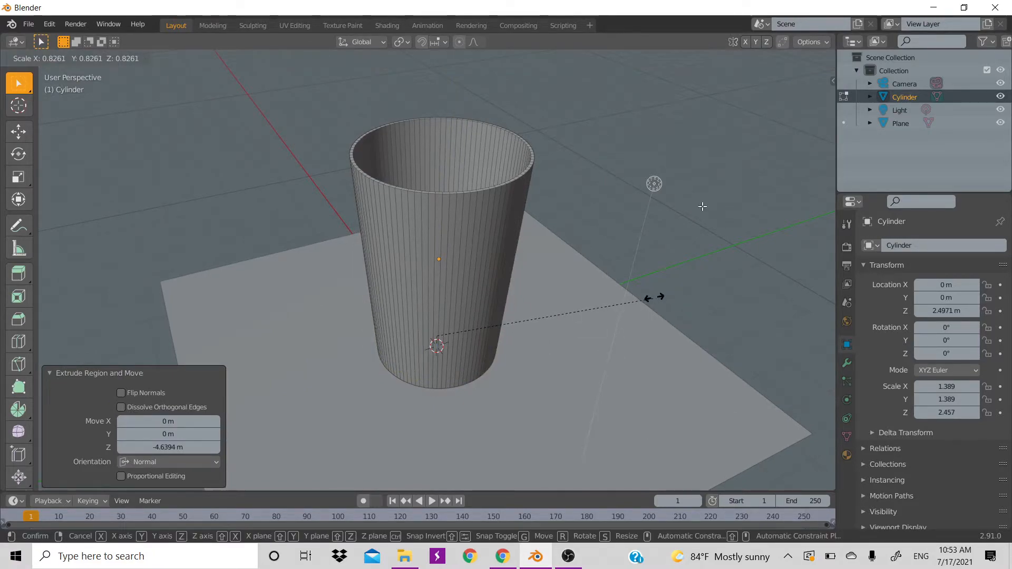
click(649, 296)
mouse_move(793, 108)
mouse_down()
mouse_move(804, 93)
mouse_move(802, 111)
mouse_up()
key(Tab)
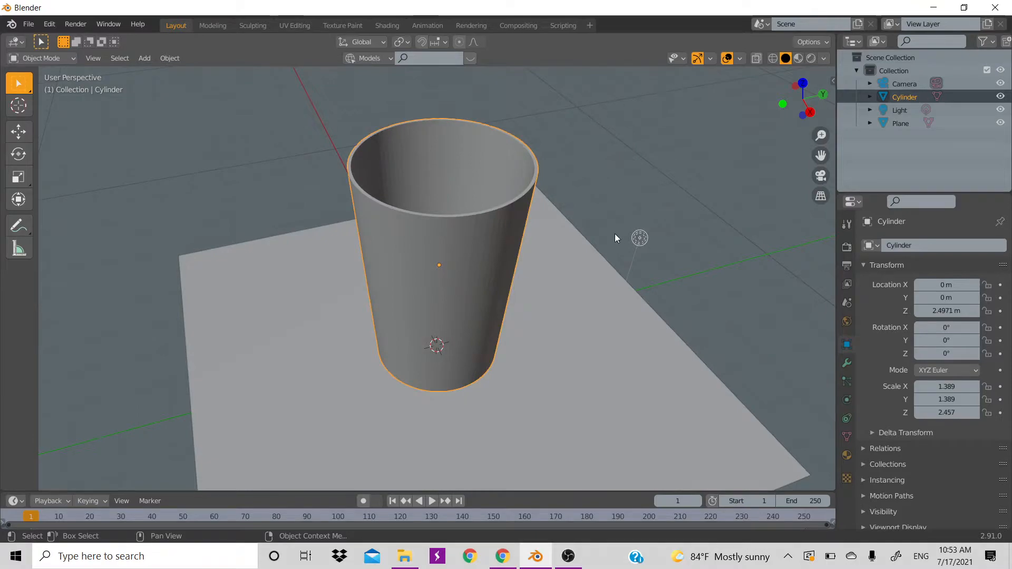
Step: Scale the whole cup down uniformly by about 0.71 and again by about 0.95
scroll(615, 233, down, 3)
scroll(615, 233, up, 2)
scroll(533, 219, down, 4)
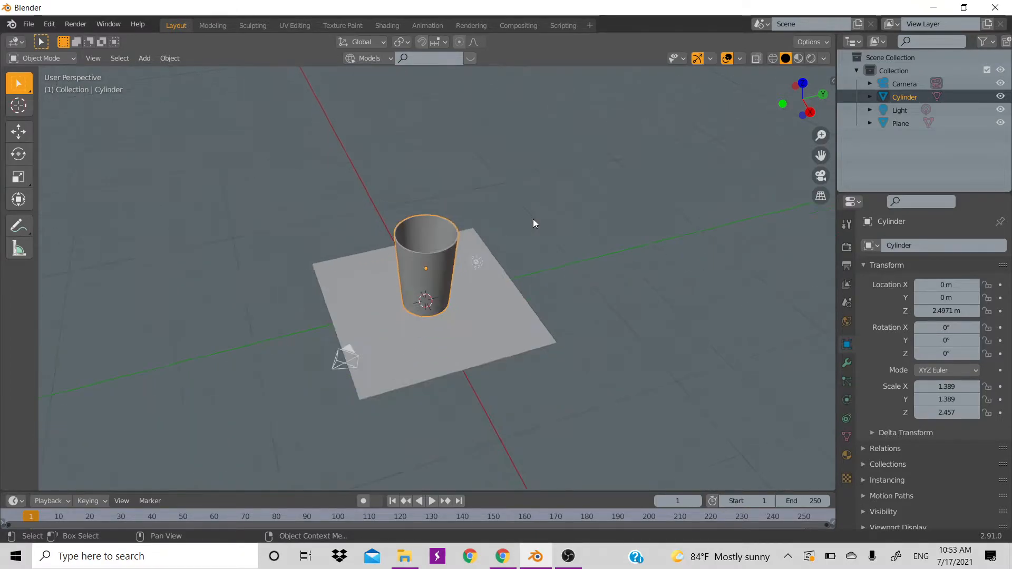
scroll(533, 219, up, 2)
key(s)
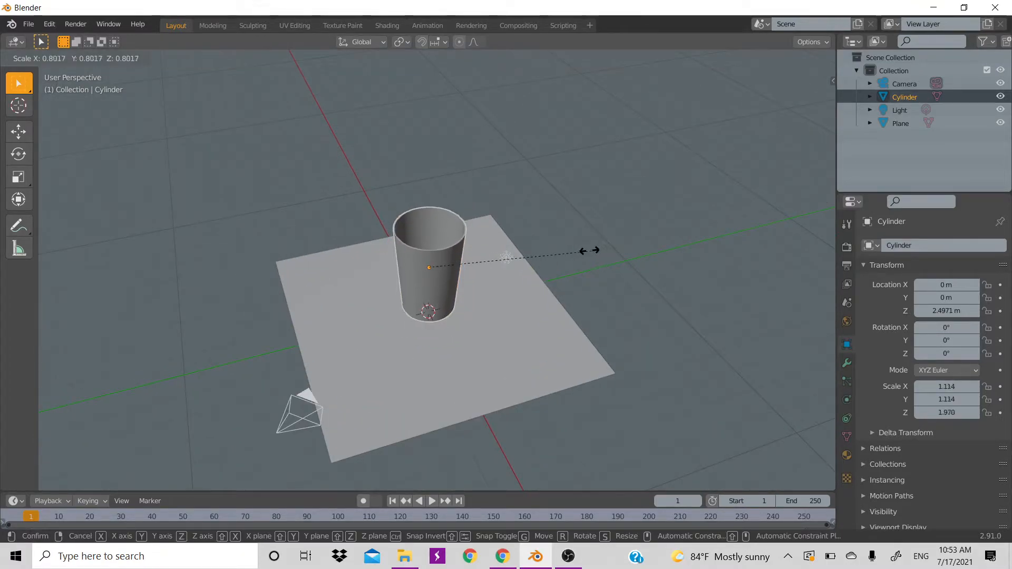
click(576, 253)
drag(795, 120, 684, 267)
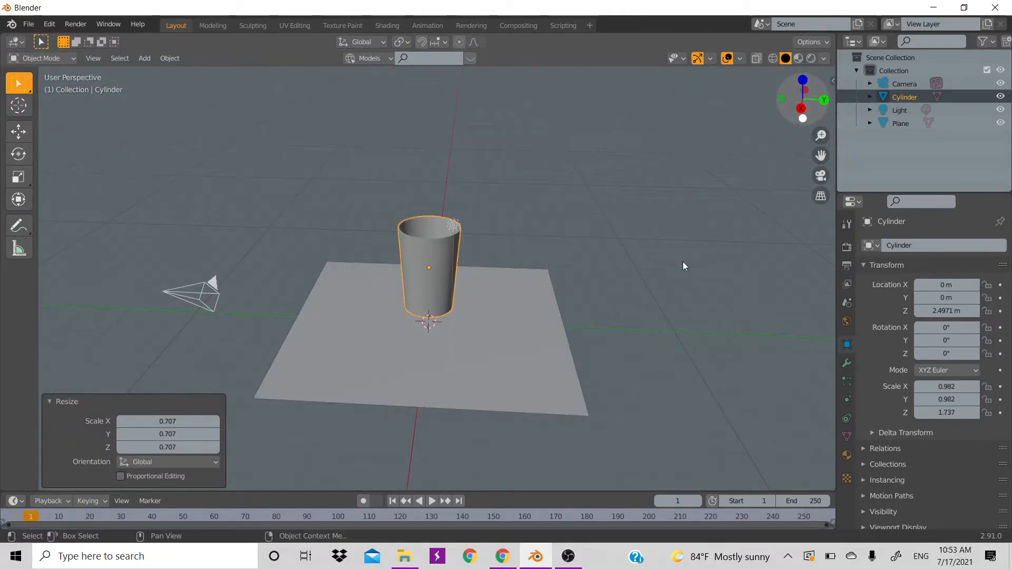
key(s)
click(619, 316)
Step: Lower the cup about 0.85 m along Z so that it stands on the plane, and deselect it
key(g)
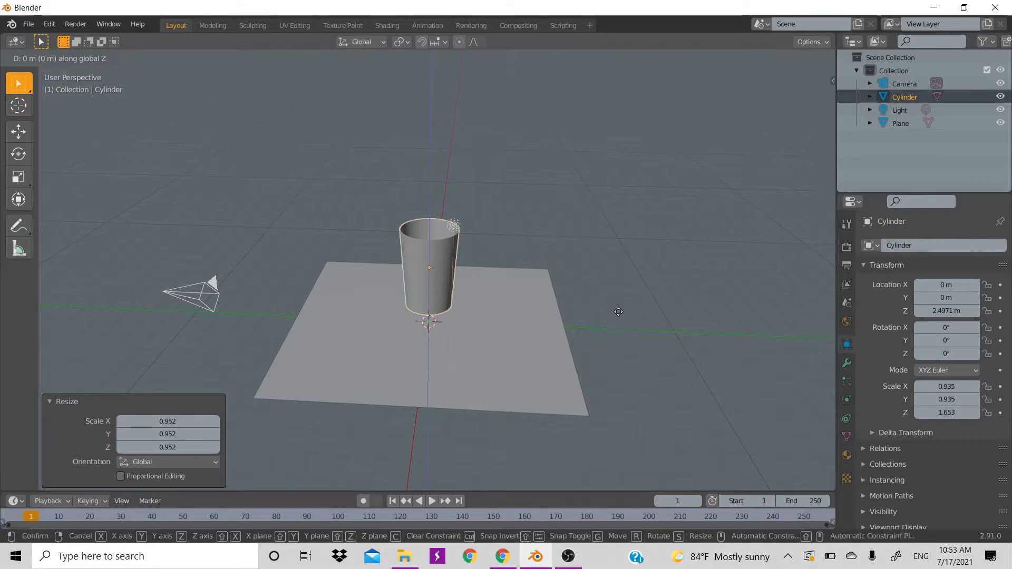
key(z)
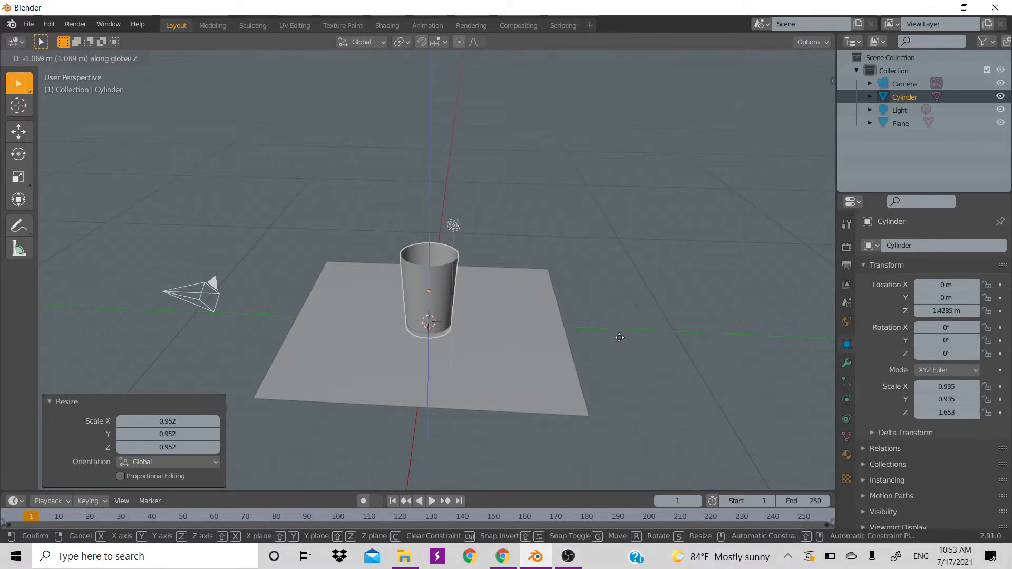
click(618, 335)
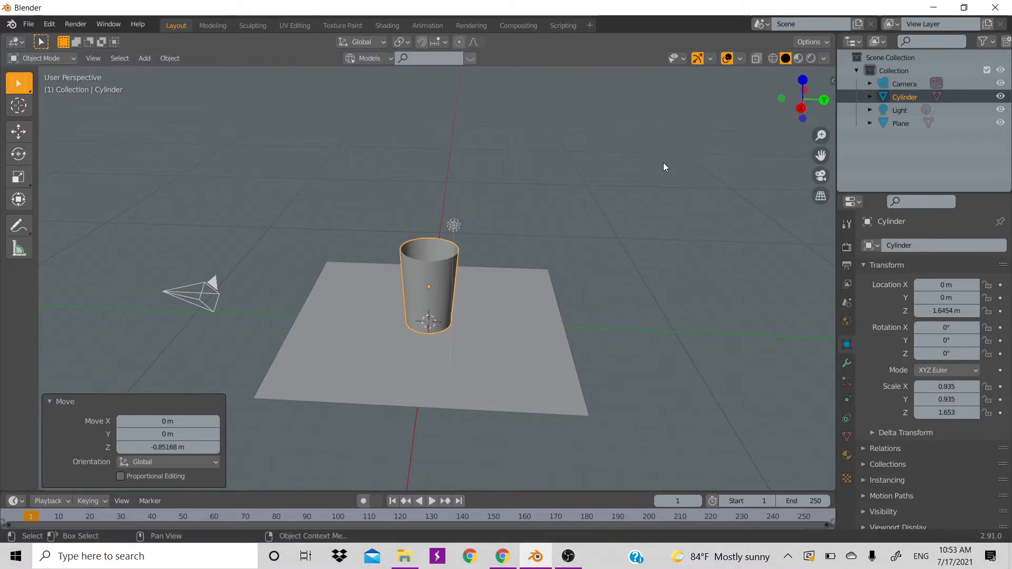
click(575, 248)
drag(804, 97, 830, 100)
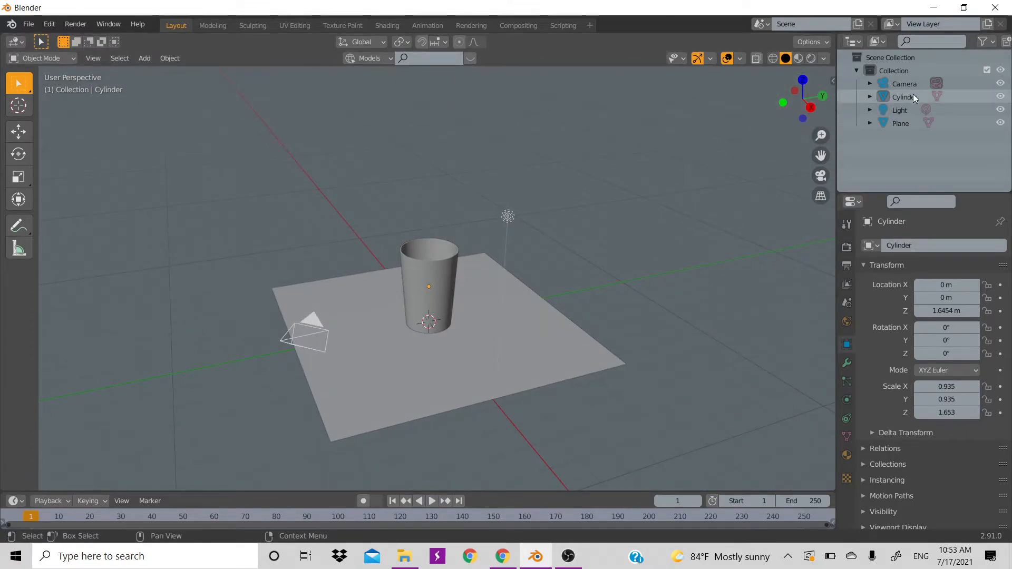
Step: Rename the Plane object as floor
double_click(899, 124)
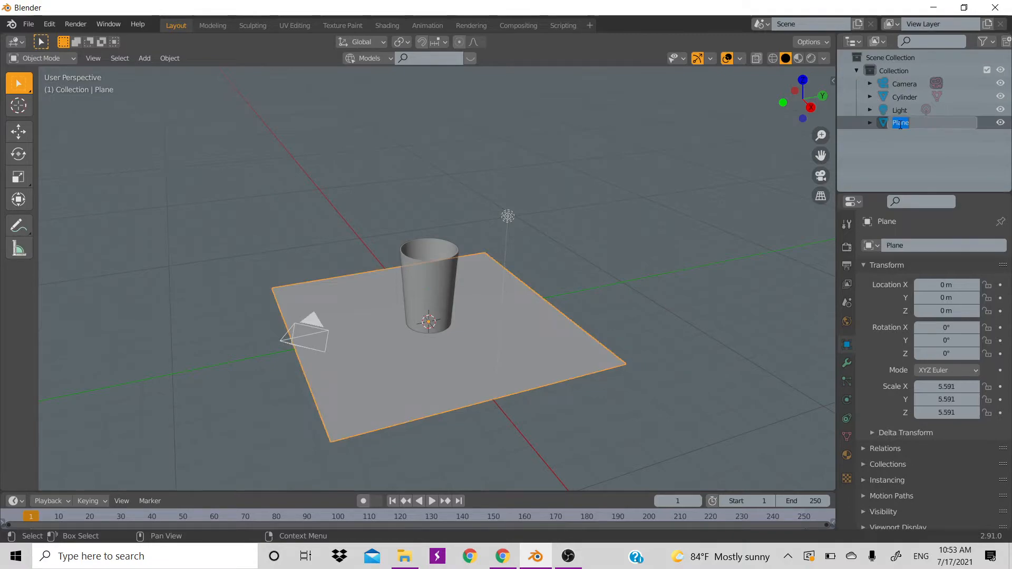
text(floor)
key(Return)
Step: Rename the Cylinder object as cup, in lowercase
click(898, 97)
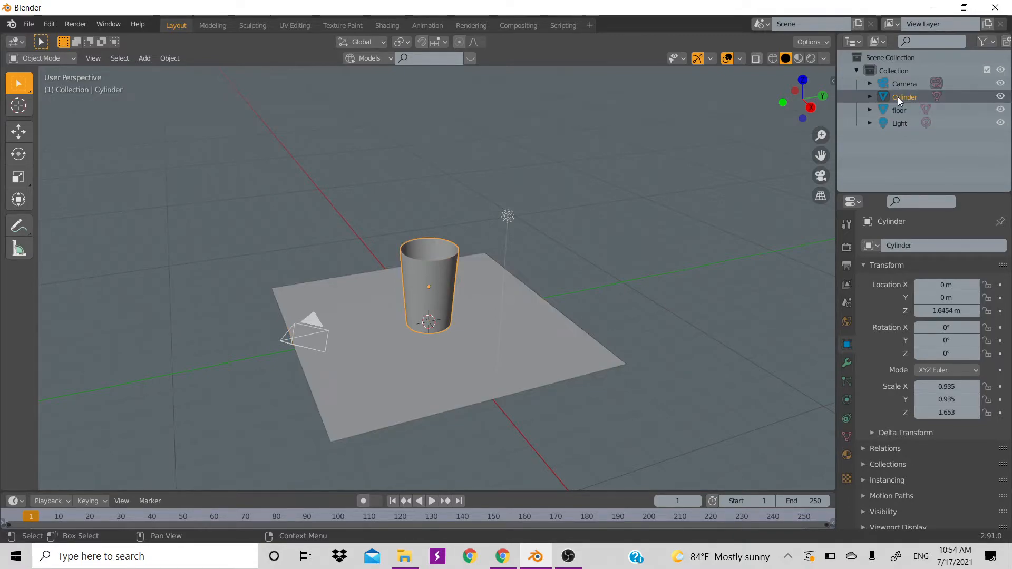
key(a)
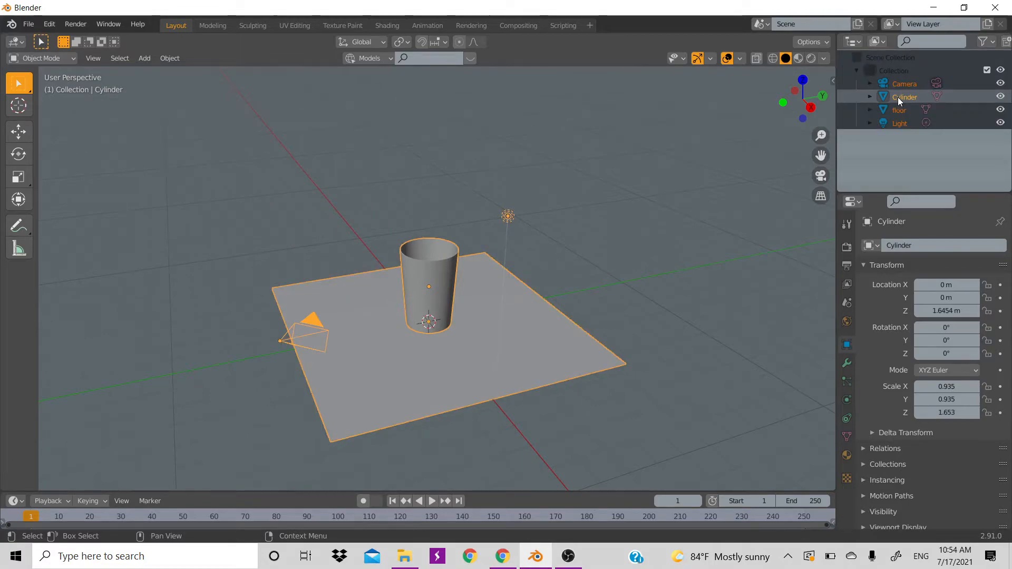
double_click(897, 97)
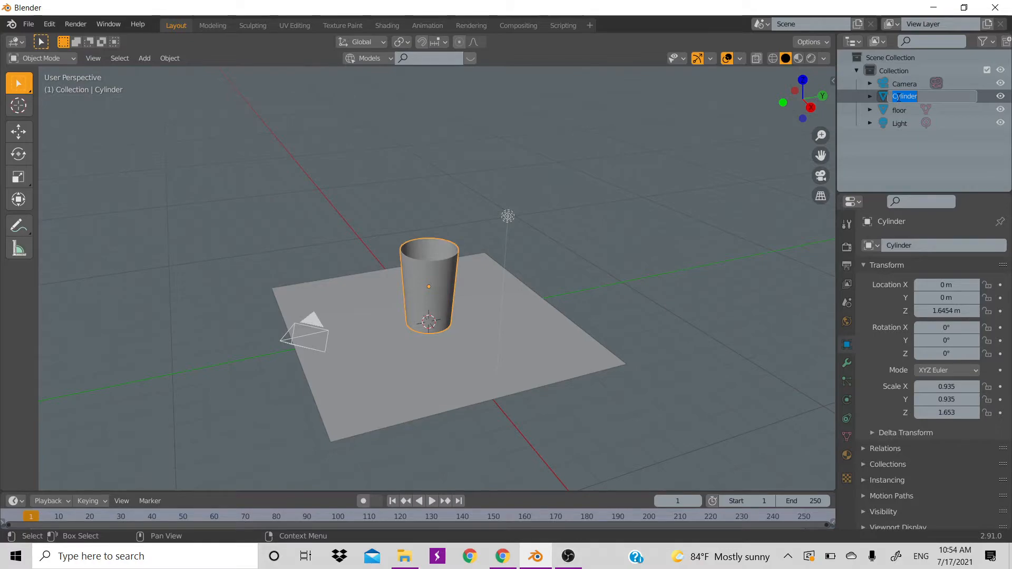
text(CUP)
key(Return)
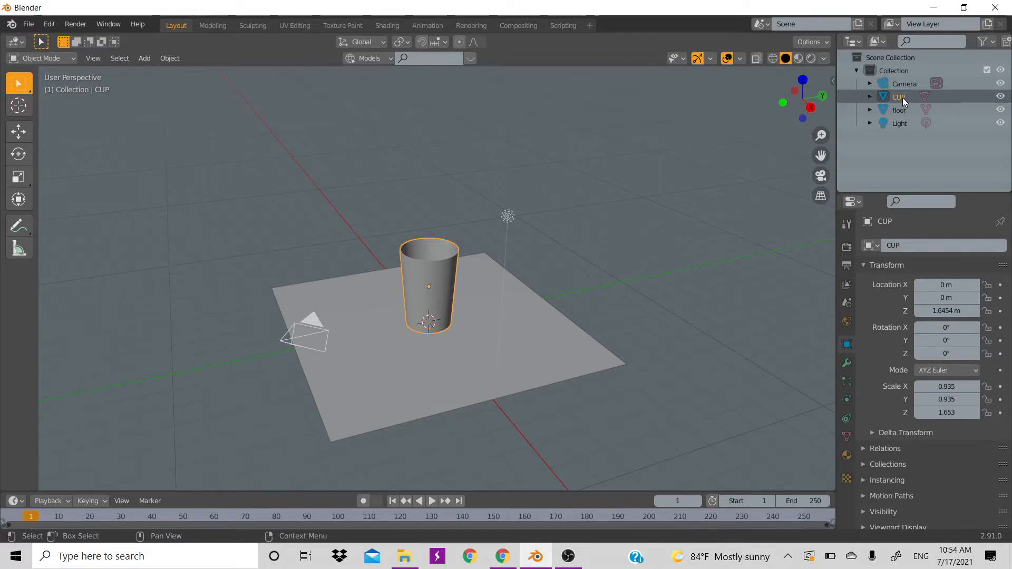
double_click(902, 97)
key(Return)
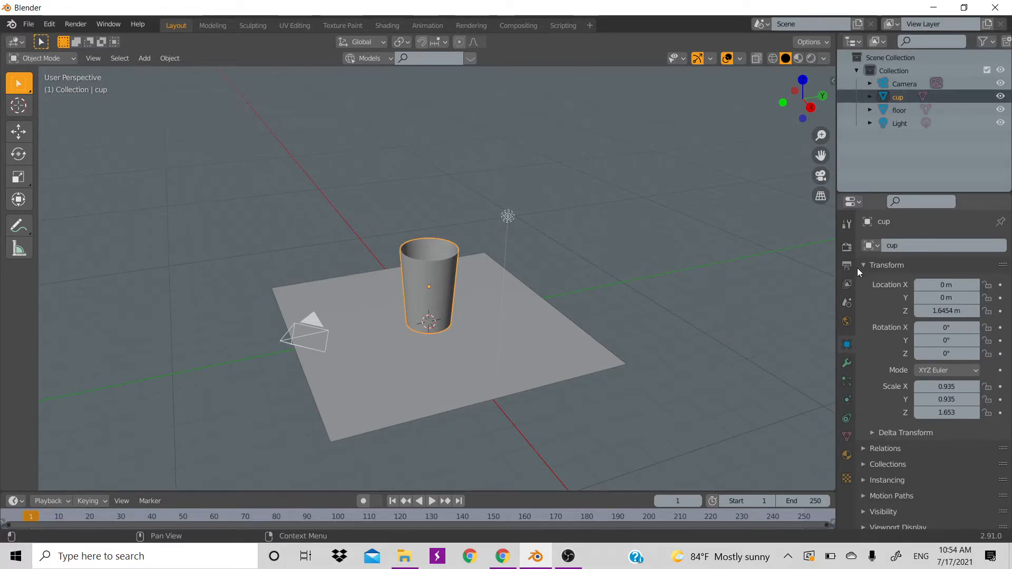
Step: Add a new material to the cup and name it glass
click(847, 455)
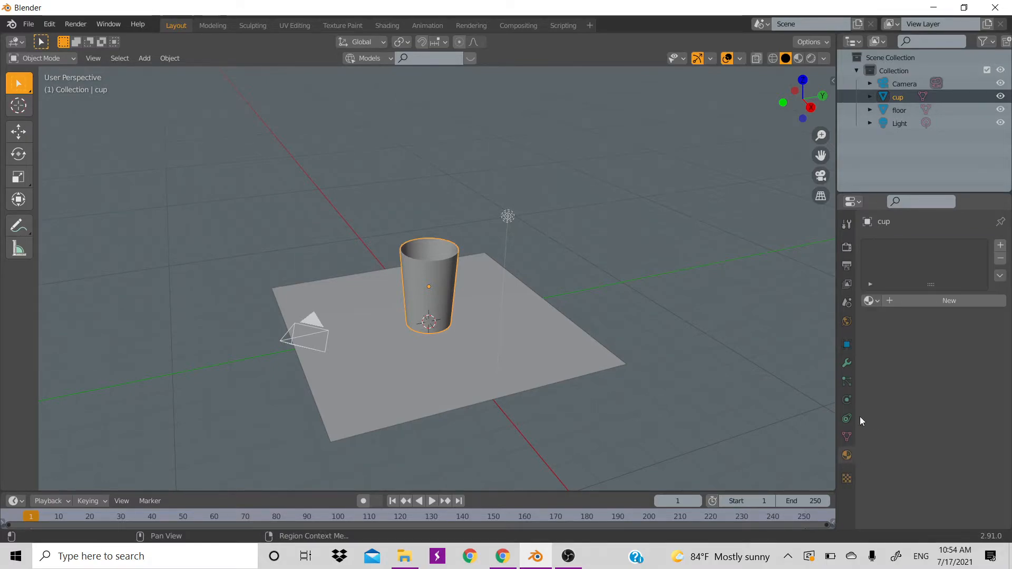
click(925, 298)
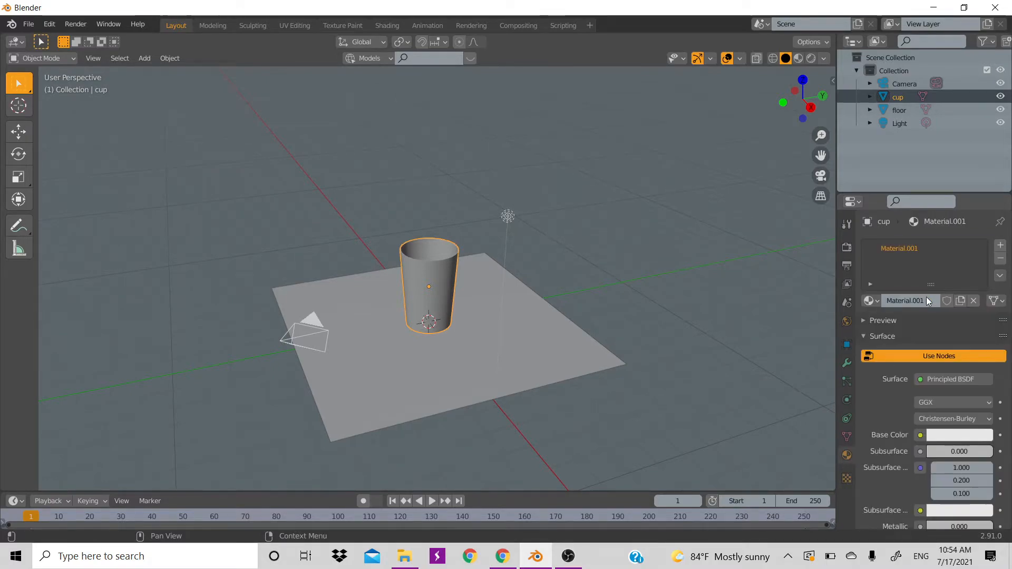
double_click(904, 248)
text(glass)
key(Return)
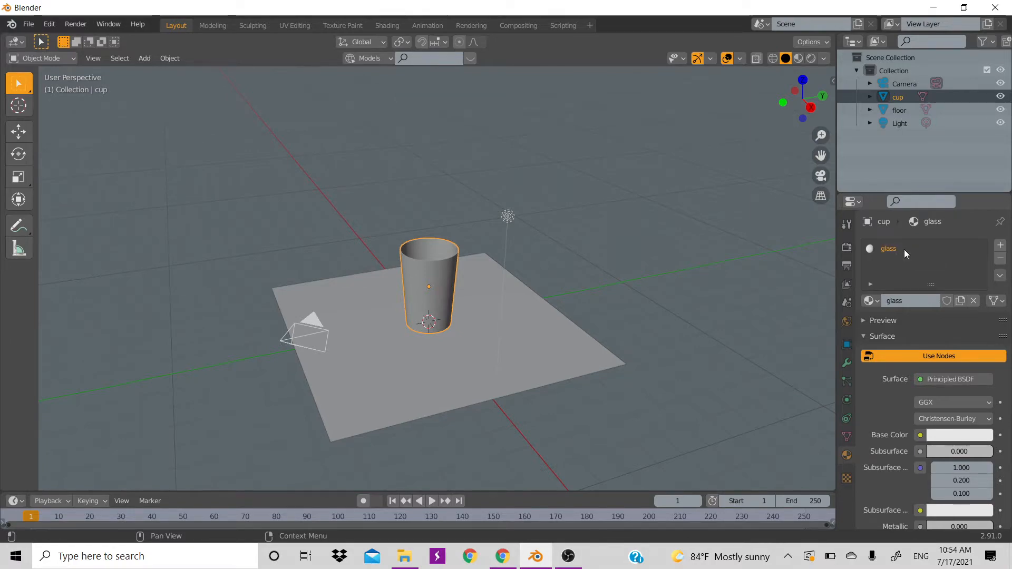
Step: Enable Screen Space Refraction for the glass material and set its Transmission to 1
scroll(880, 448, down, 15)
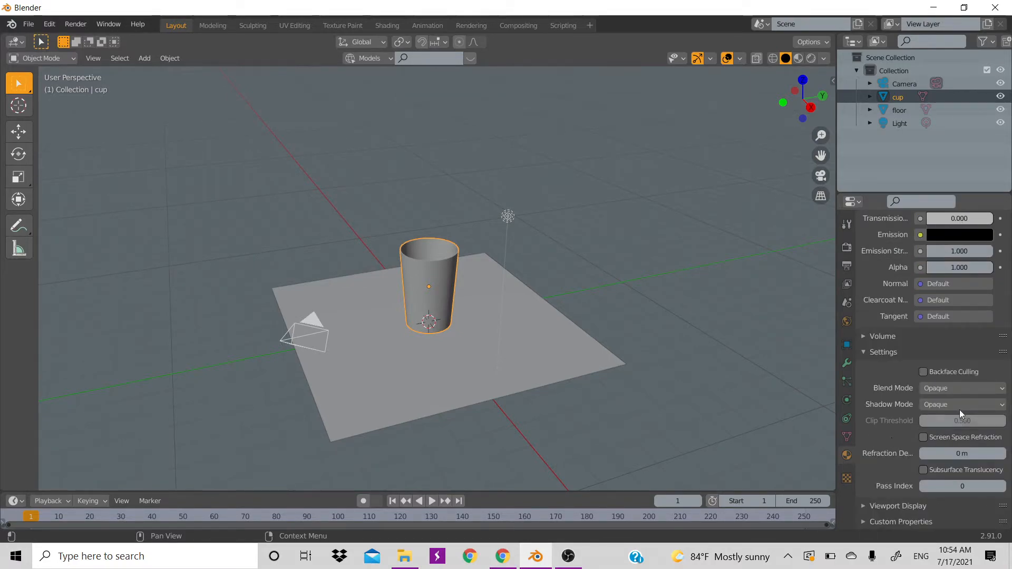
click(928, 437)
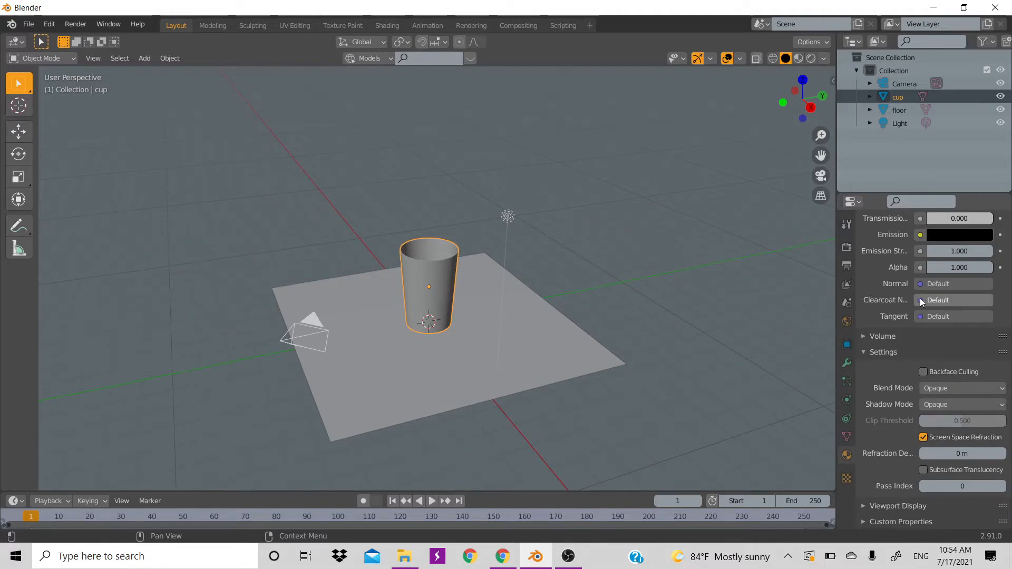
scroll(920, 299, up, 2)
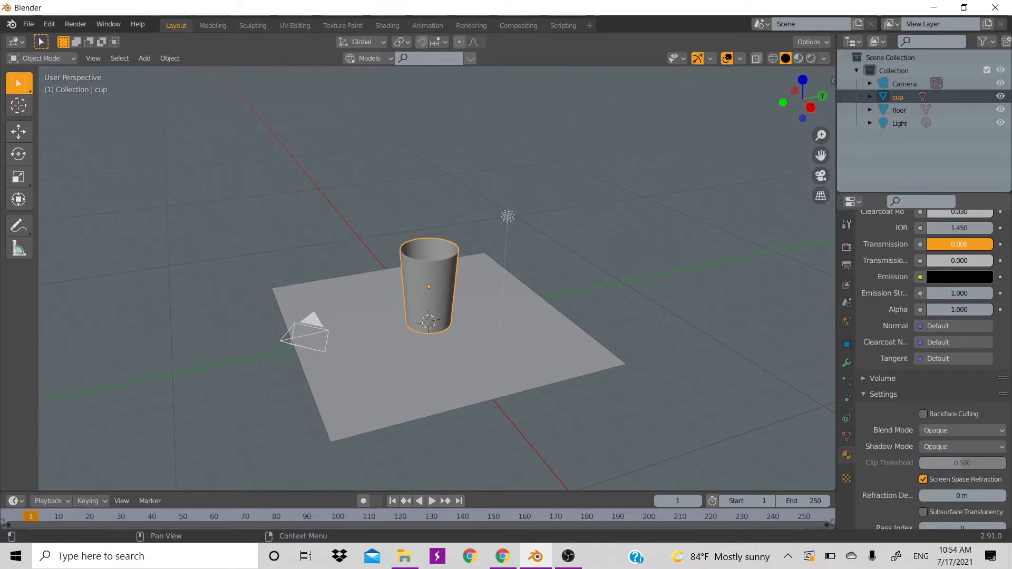
click(930, 242)
text(1)
key(Return)
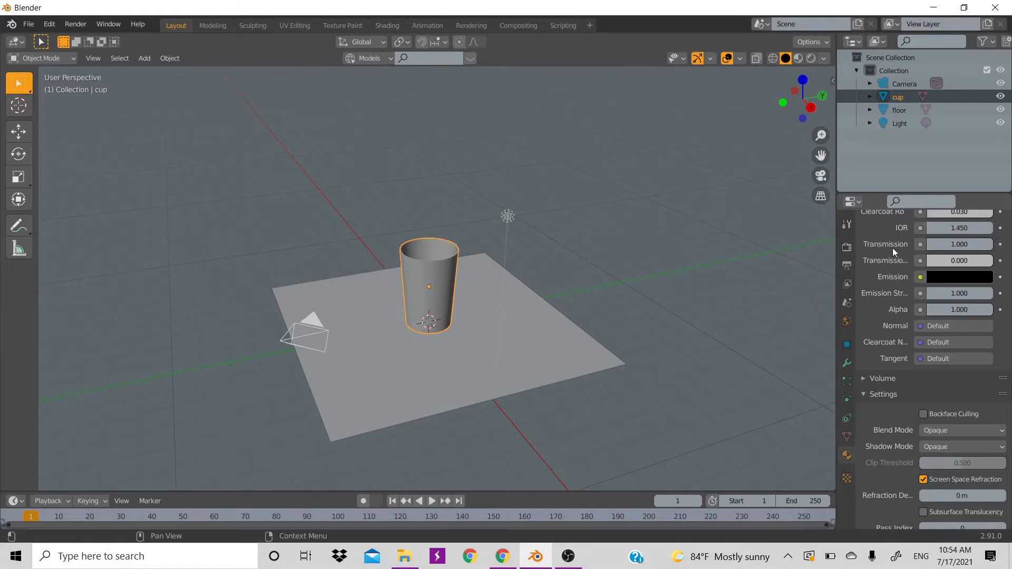
Step: Enable Screen Space Reflections with Refraction in the scene's render settings
click(846, 247)
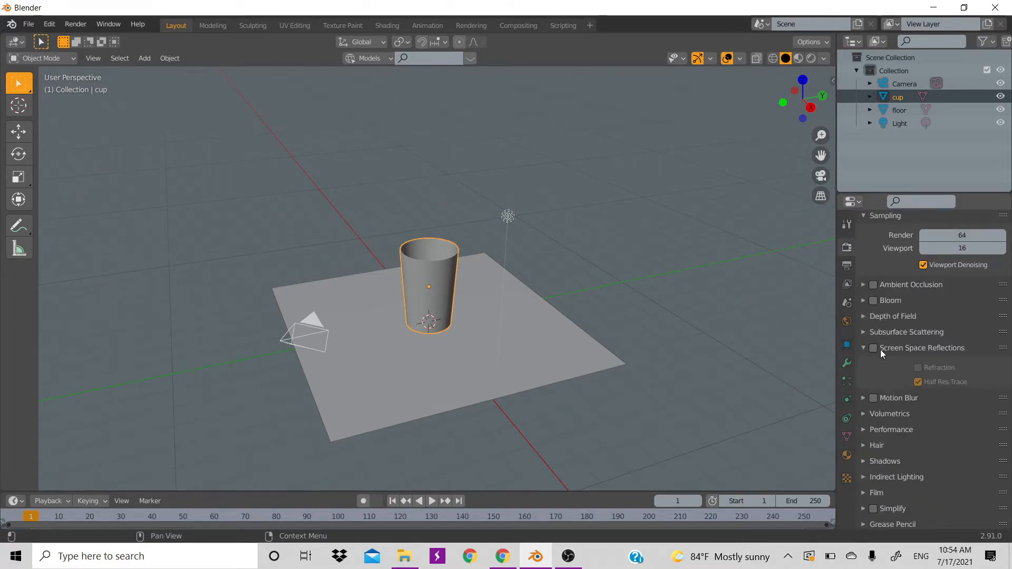
click(880, 349)
click(873, 348)
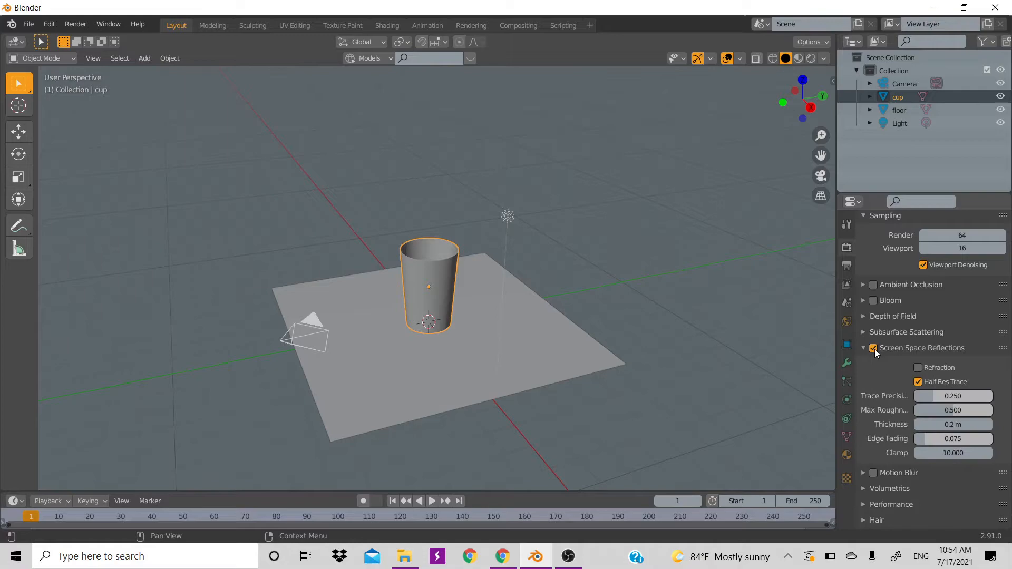
click(918, 368)
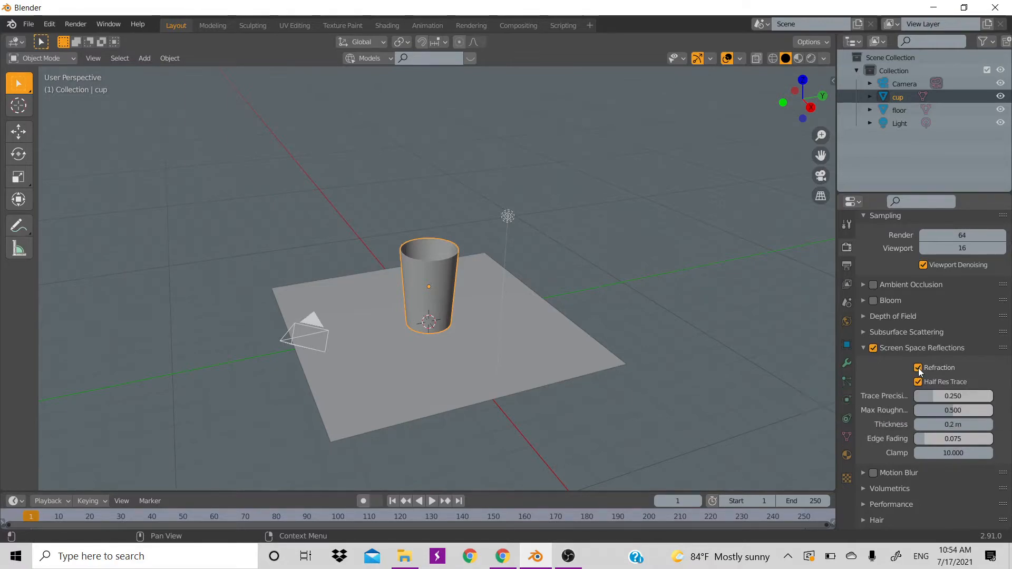
click(863, 348)
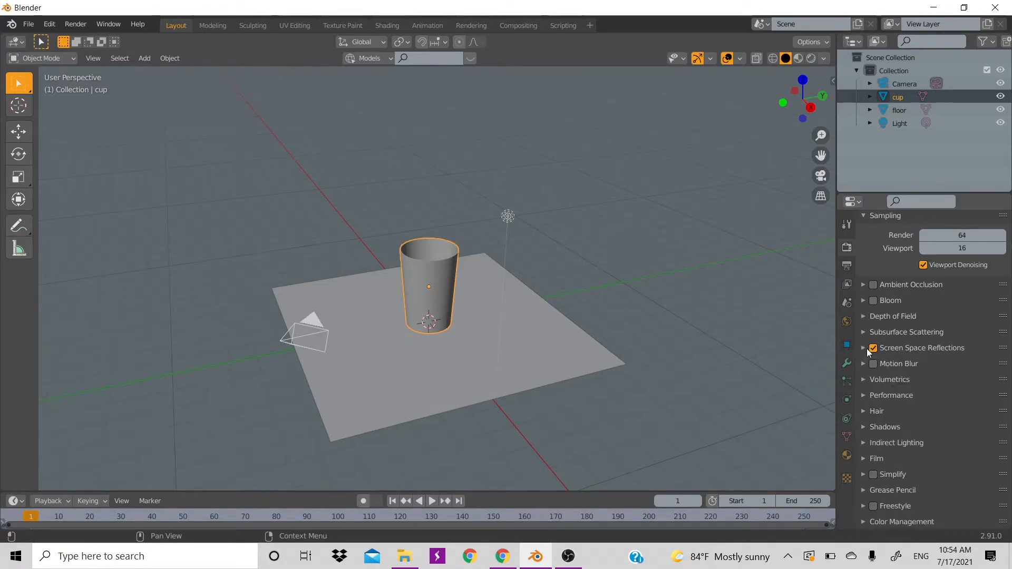
Step: Preview the scene's materials, switch the viewport to Rendered shading and inspect the cup up close
click(797, 58)
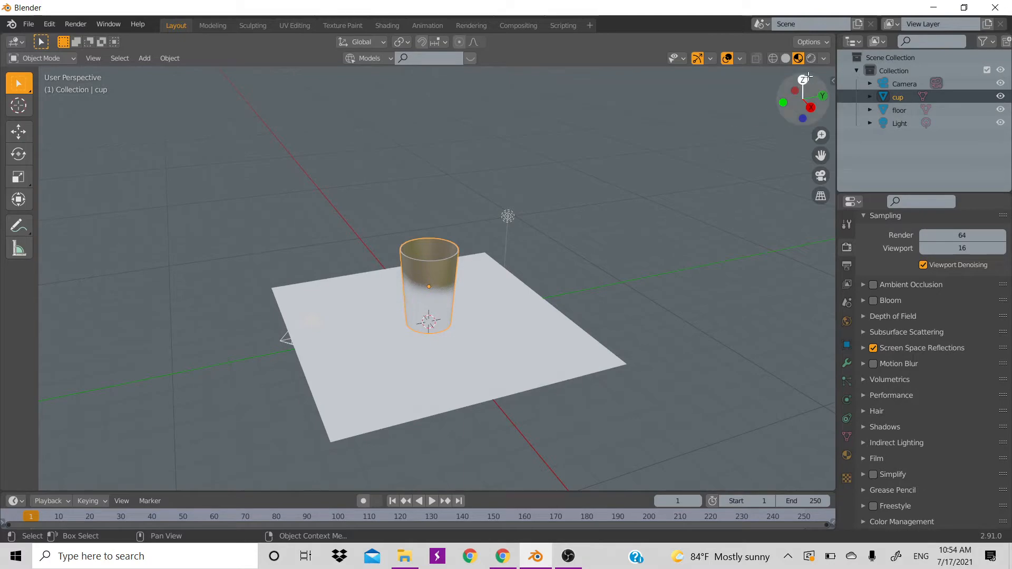
click(809, 58)
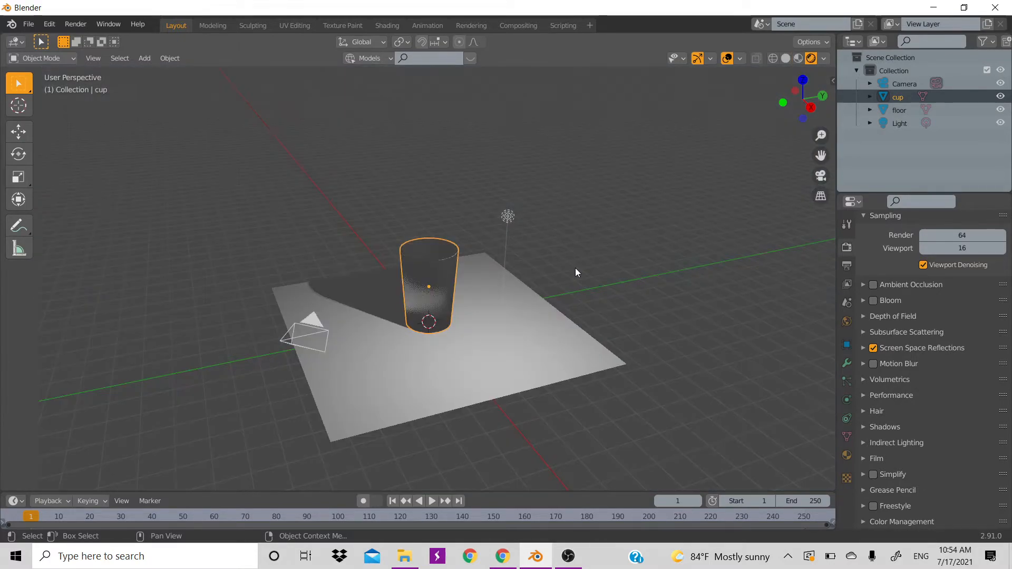
scroll(659, 175, up, 3)
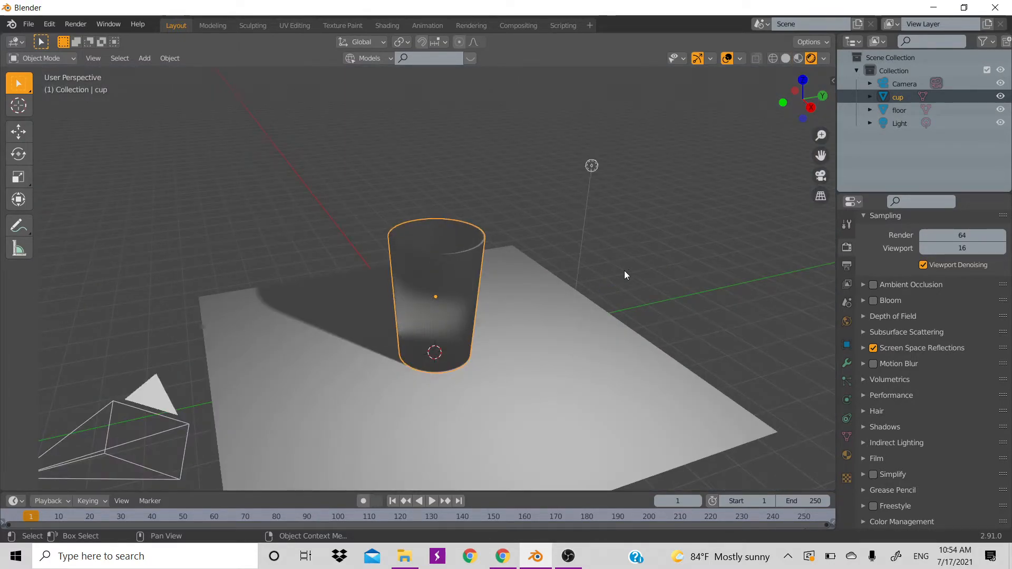
scroll(624, 270, down, 3)
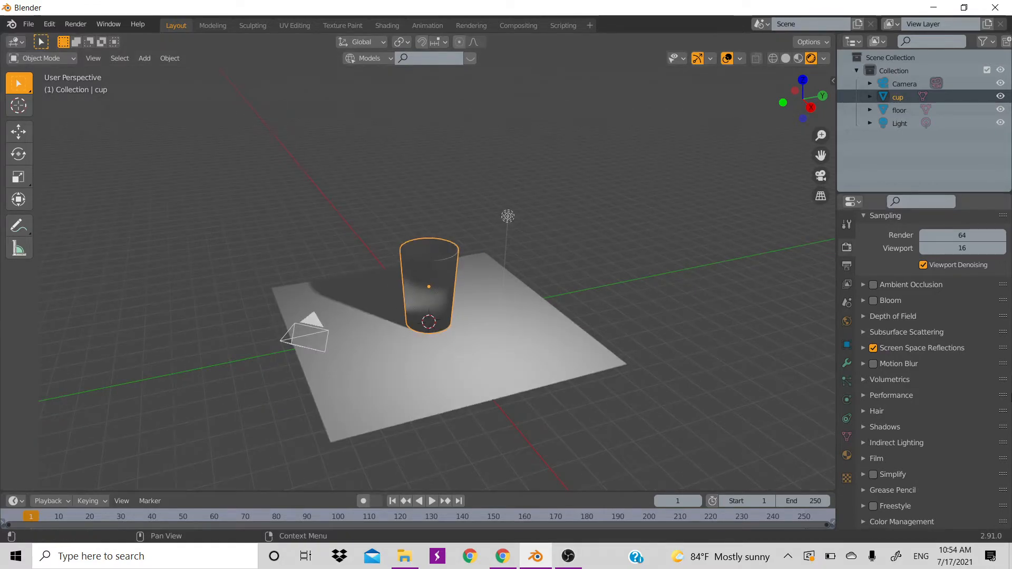
Step: Change the floor material's base color to golden orange and scale the floor up to about 2.69 times its size
click(846, 456)
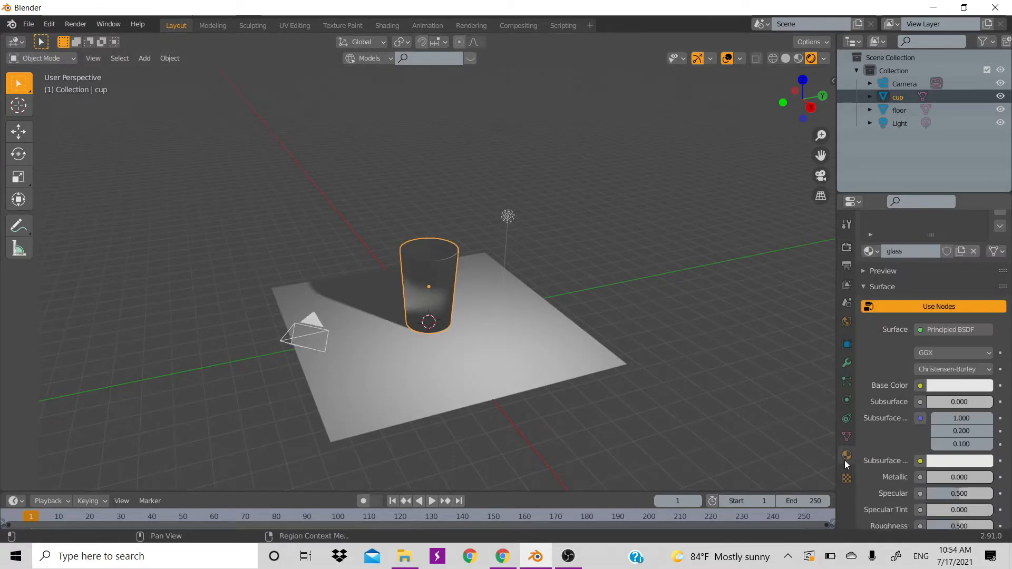
click(508, 375)
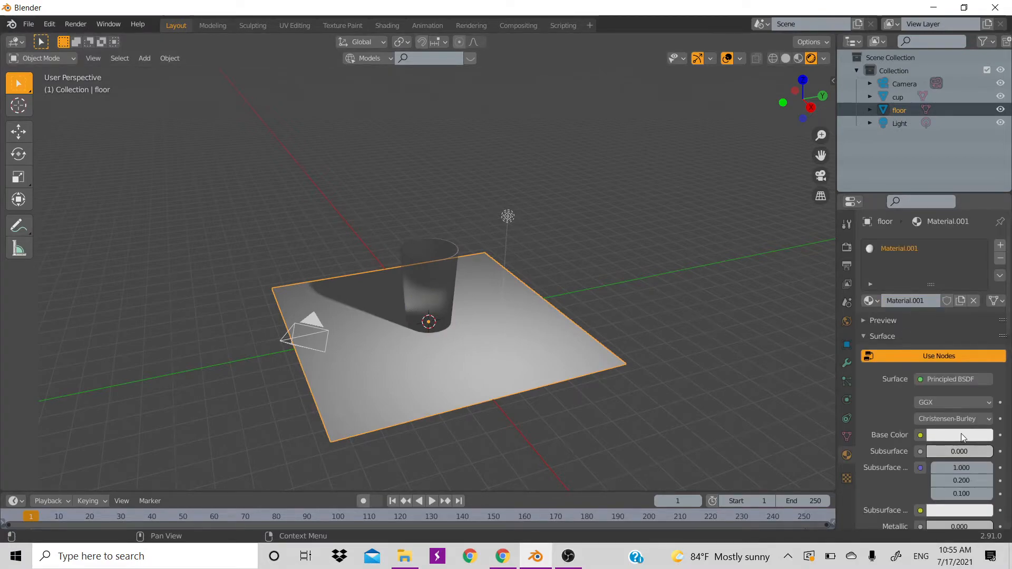
click(977, 434)
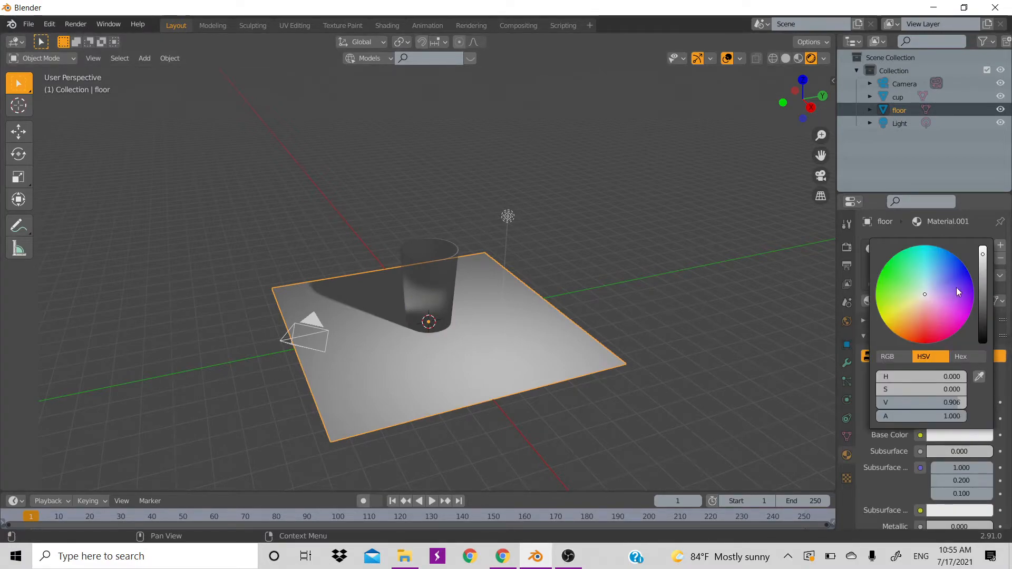
mouse_move(926, 290)
mouse_down()
mouse_move(904, 327)
mouse_move(902, 314)
mouse_up()
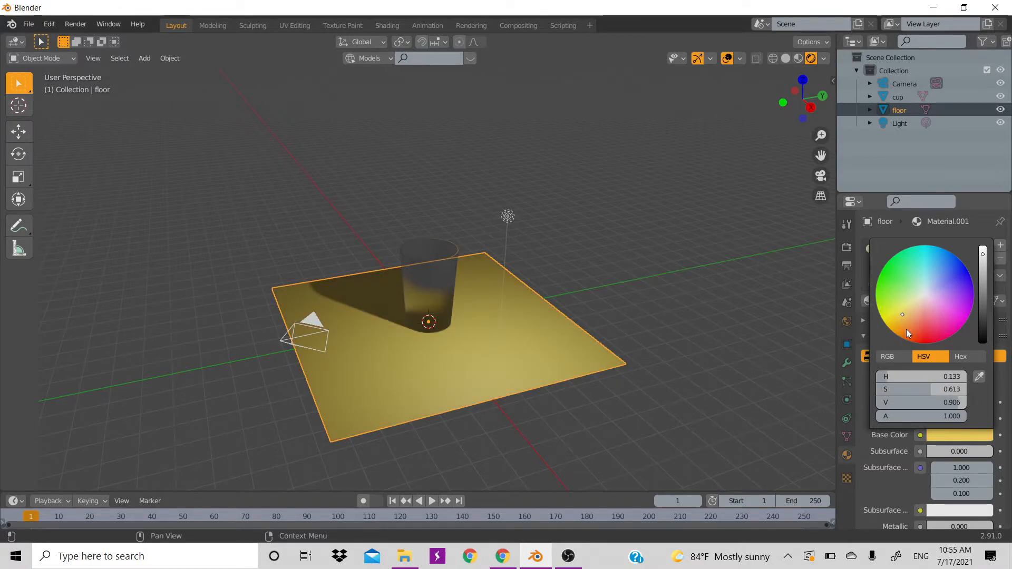
drag(902, 314, 904, 321)
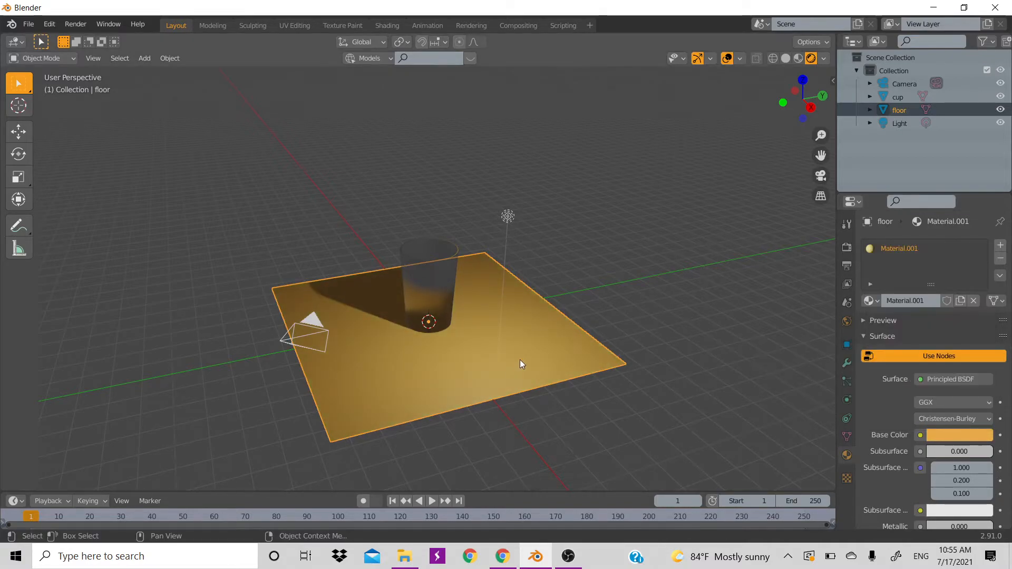
key(s)
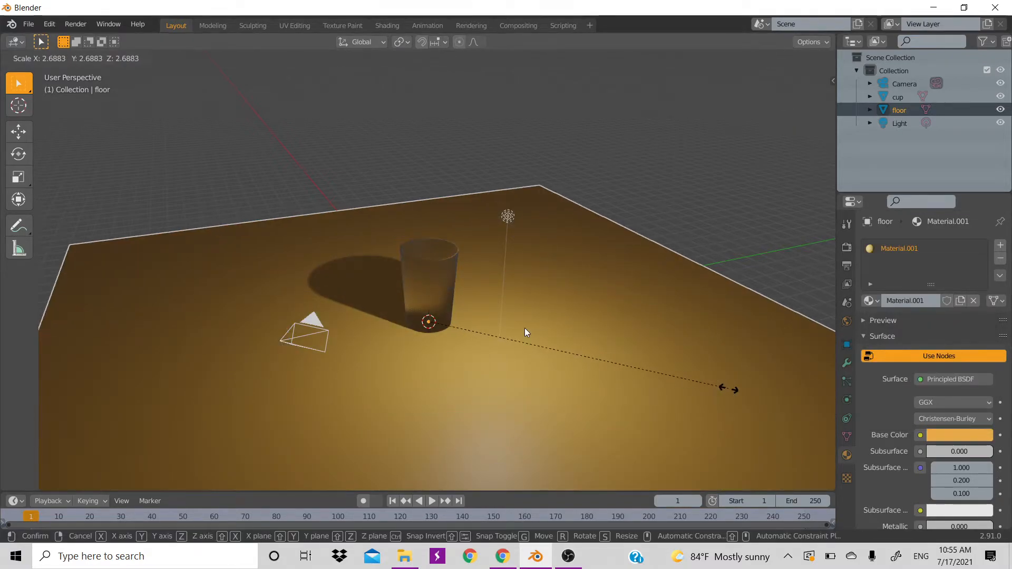
click(729, 388)
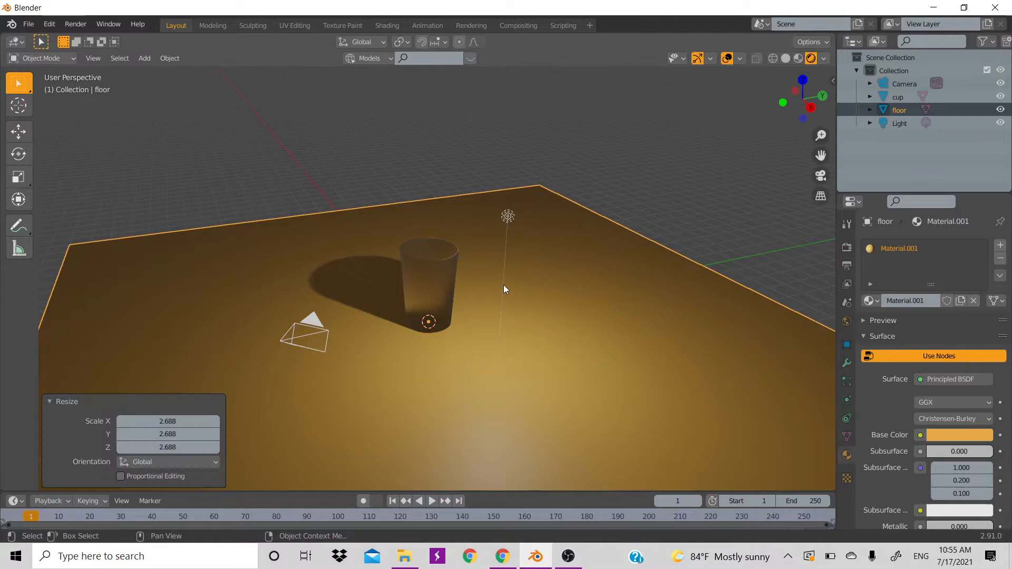
Step: Set the IOR of the cup's glass material to 1.1 and check the look of the glass
click(405, 296)
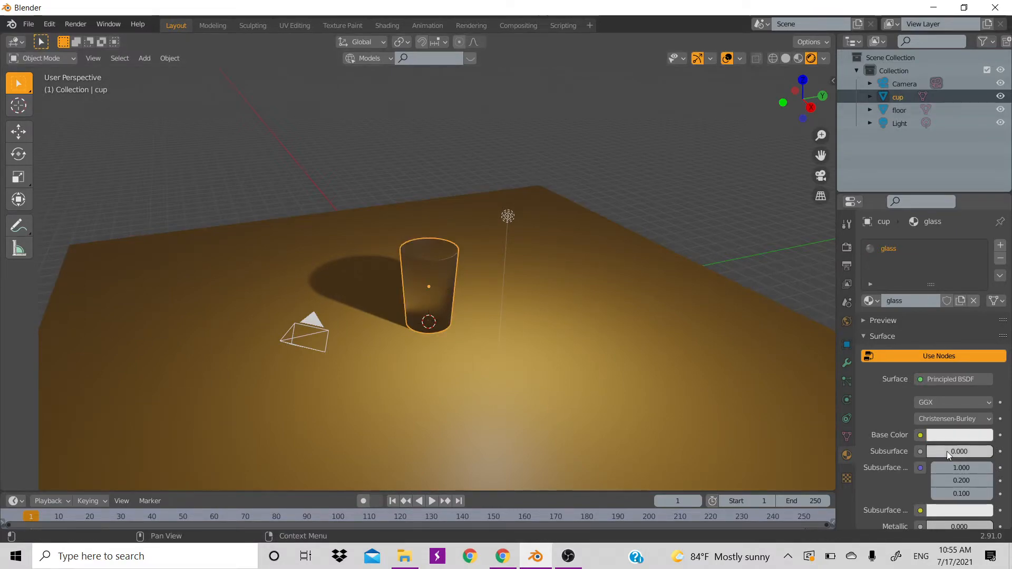
scroll(946, 451, down, 10)
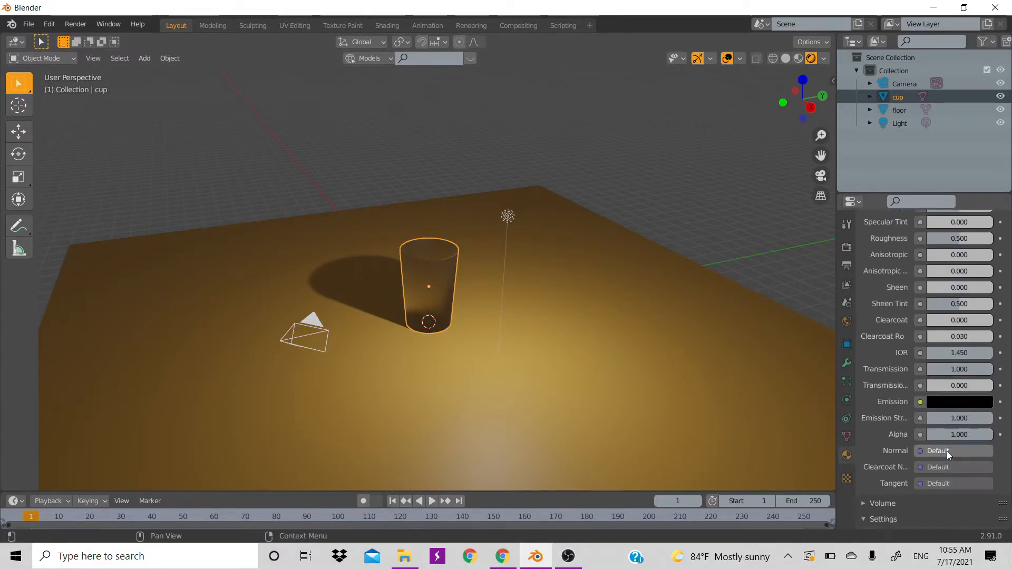
click(967, 359)
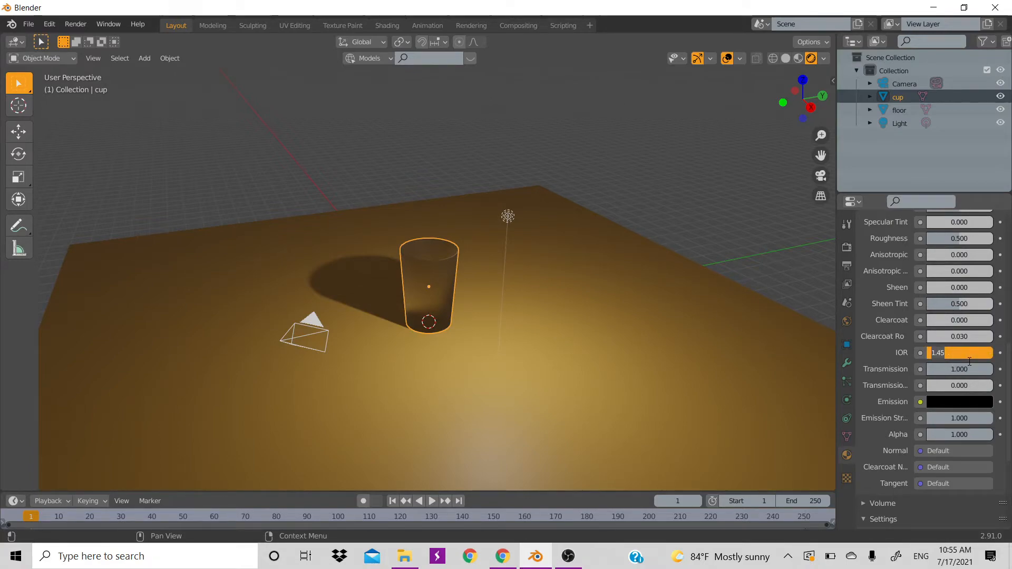
text(1.1)
key(Return)
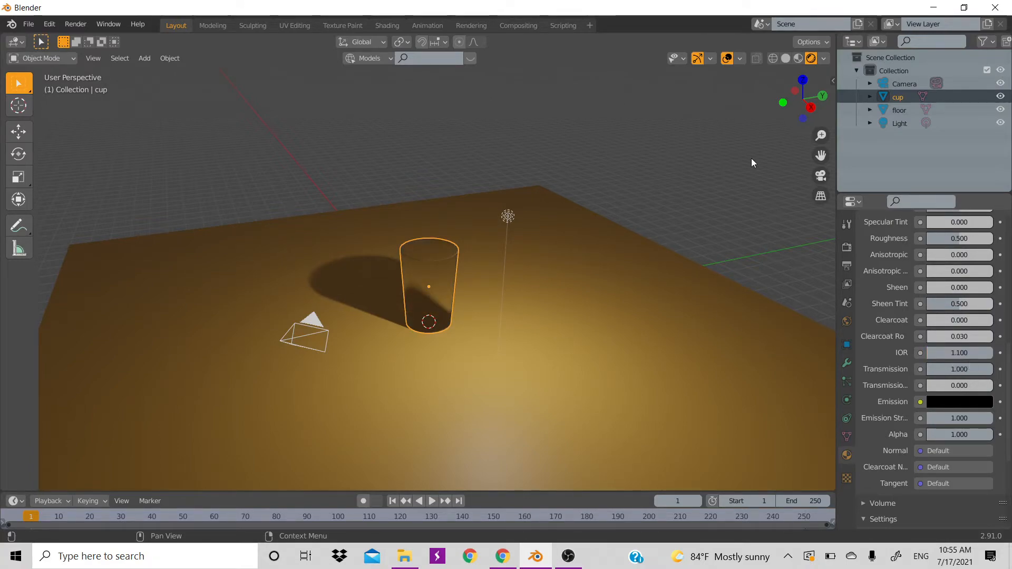
drag(802, 96, 829, 104)
Step: Set the glass material's IOR to 2 and inspect the cup from a higher angle
click(940, 351)
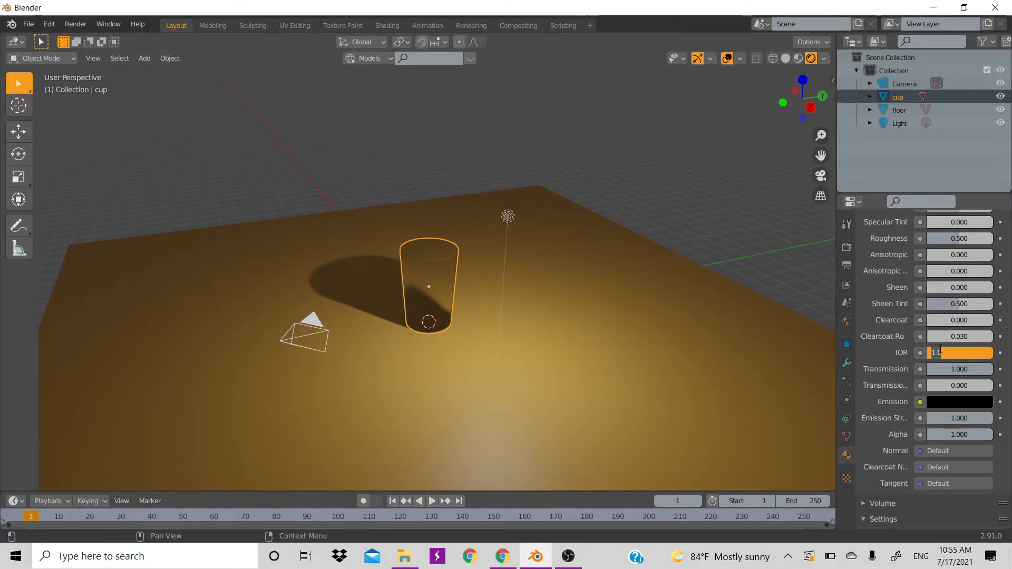
text(2)
key(Return)
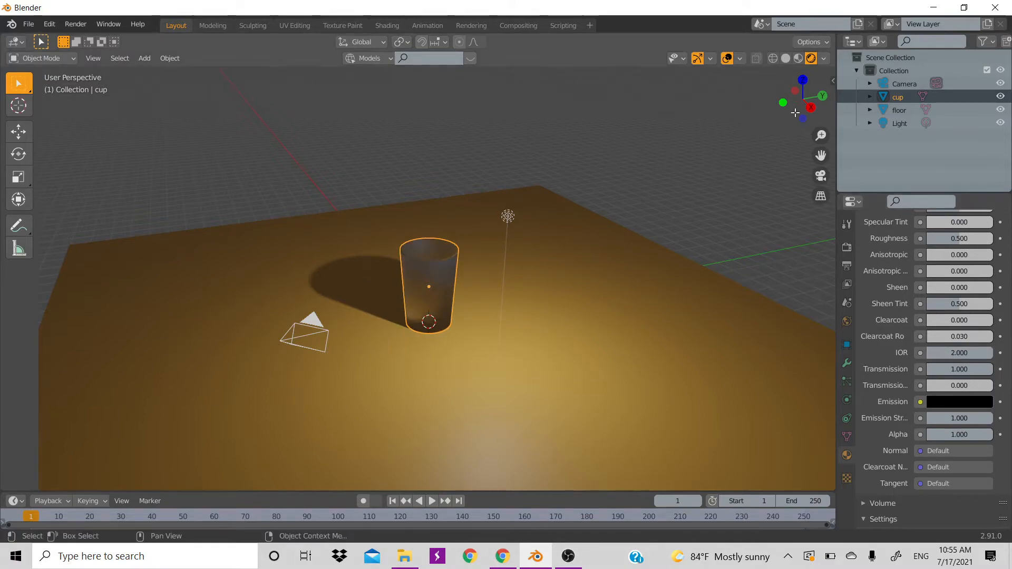
mouse_move(792, 105)
mouse_down()
mouse_move(793, 87)
mouse_move(848, 135)
mouse_move(817, 132)
mouse_move(801, 111)
mouse_move(799, 126)
mouse_move(794, 112)
mouse_up()
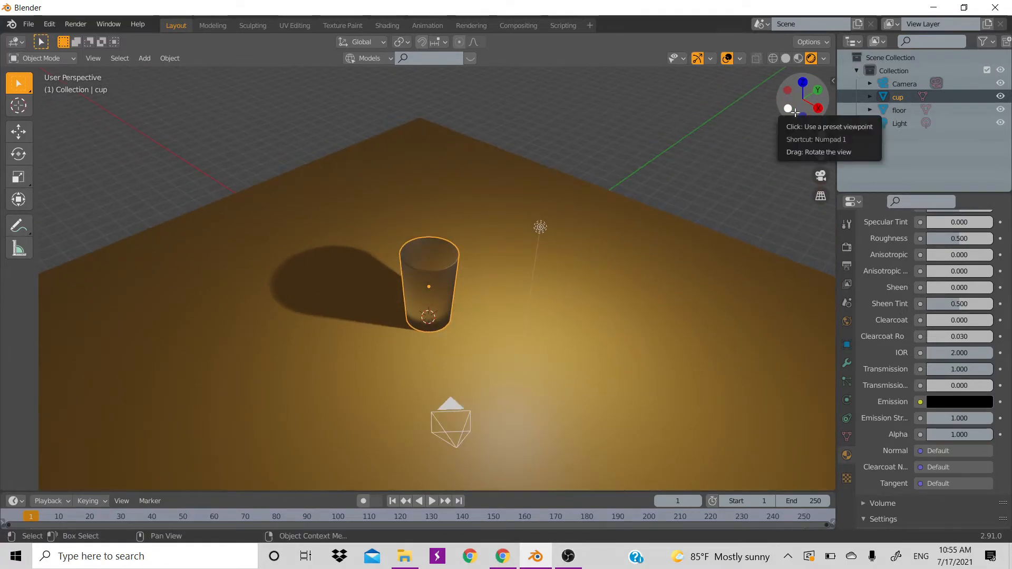
Step: Set the glass material's IOR to 1.9 and inspect the cup from a lower angle
click(962, 352)
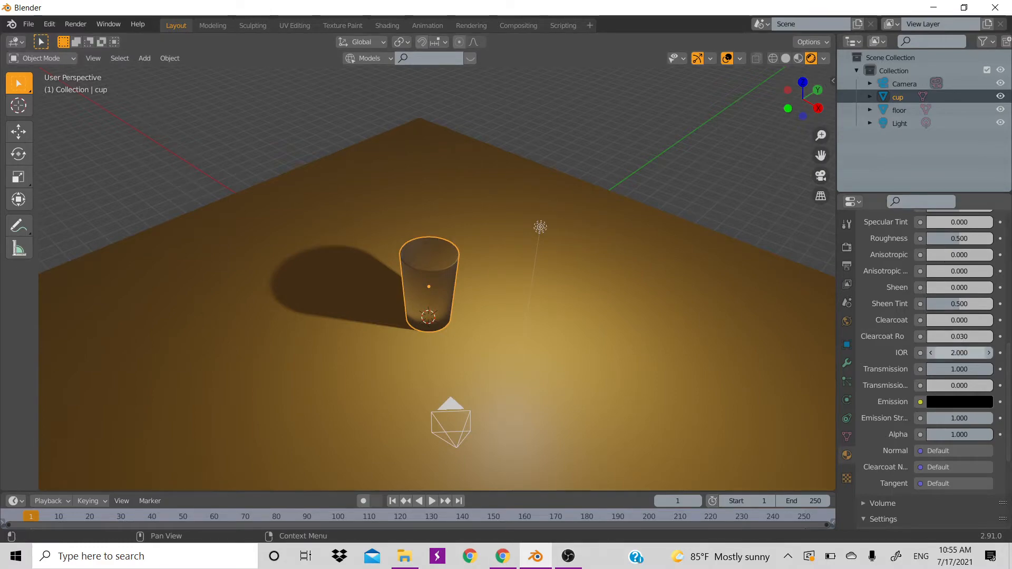
text(1.9)
key(Return)
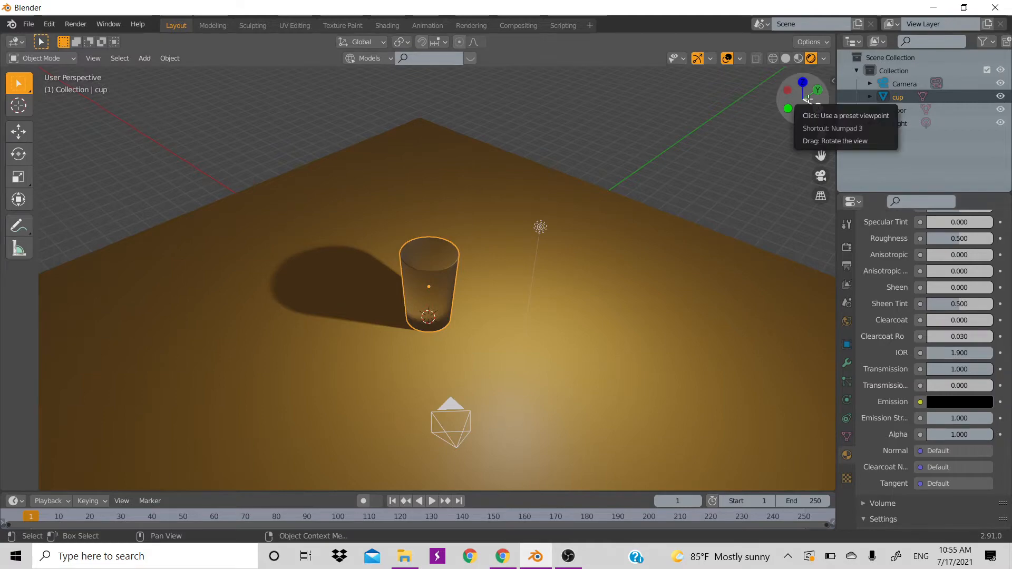
drag(802, 99, 707, 249)
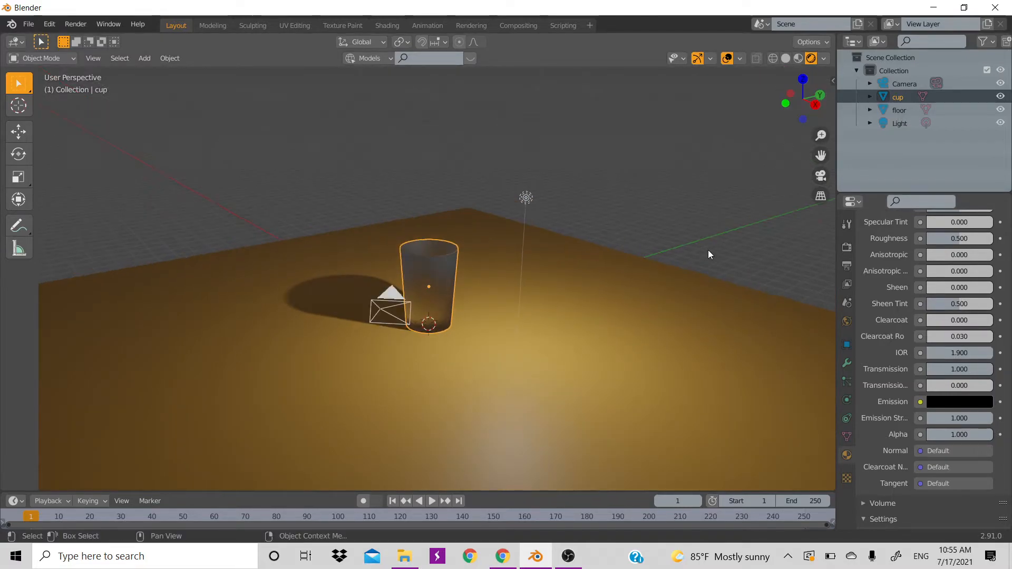
Step: Look through the scene camera and lock the camera to the view
key(KP_0)
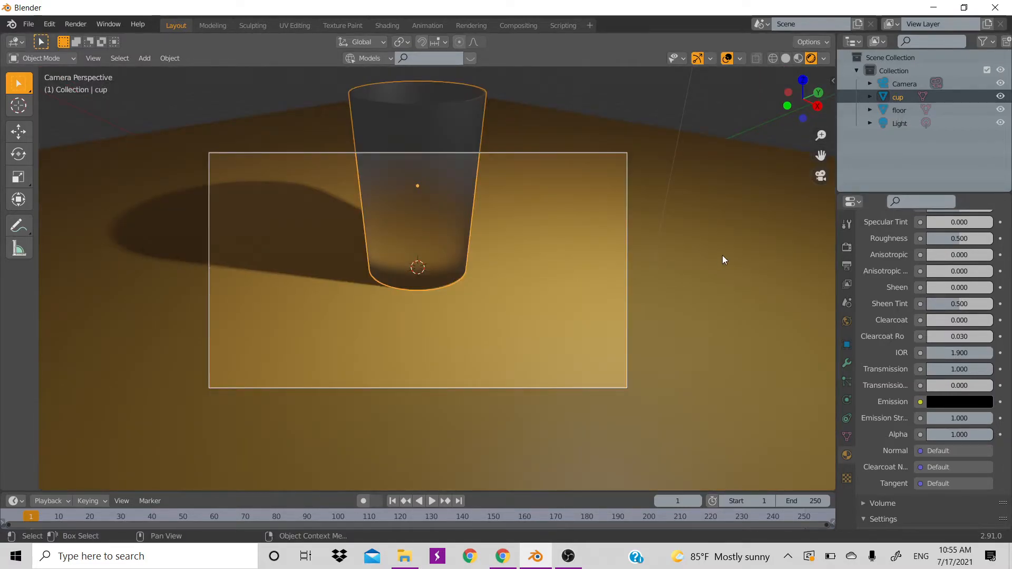
key(n)
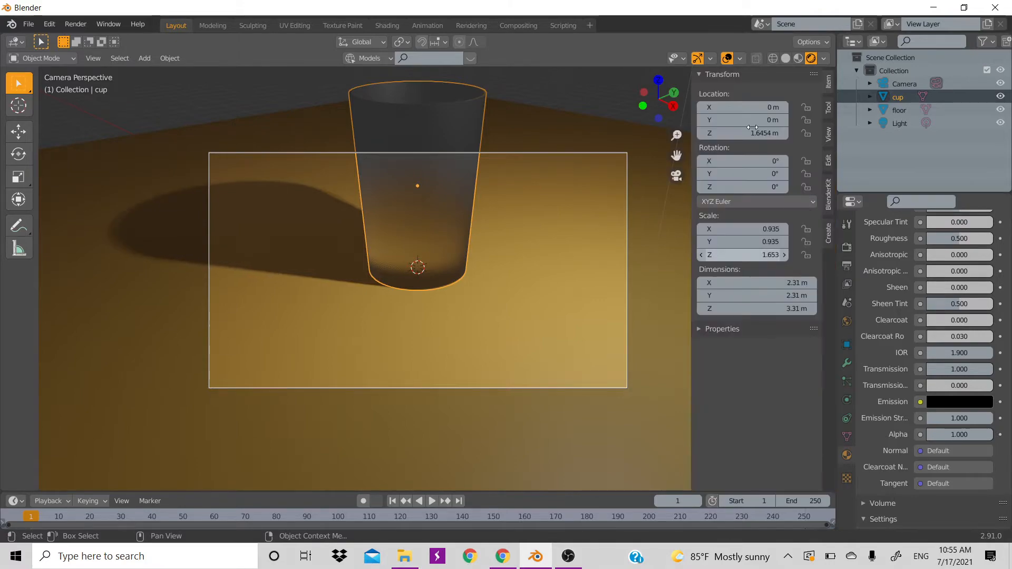
click(827, 134)
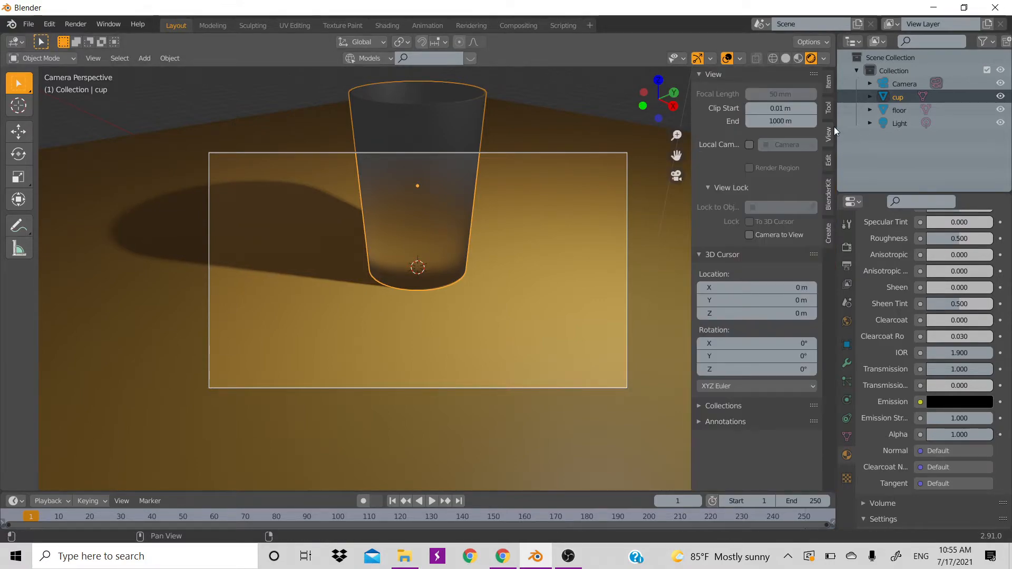
click(752, 235)
key(n)
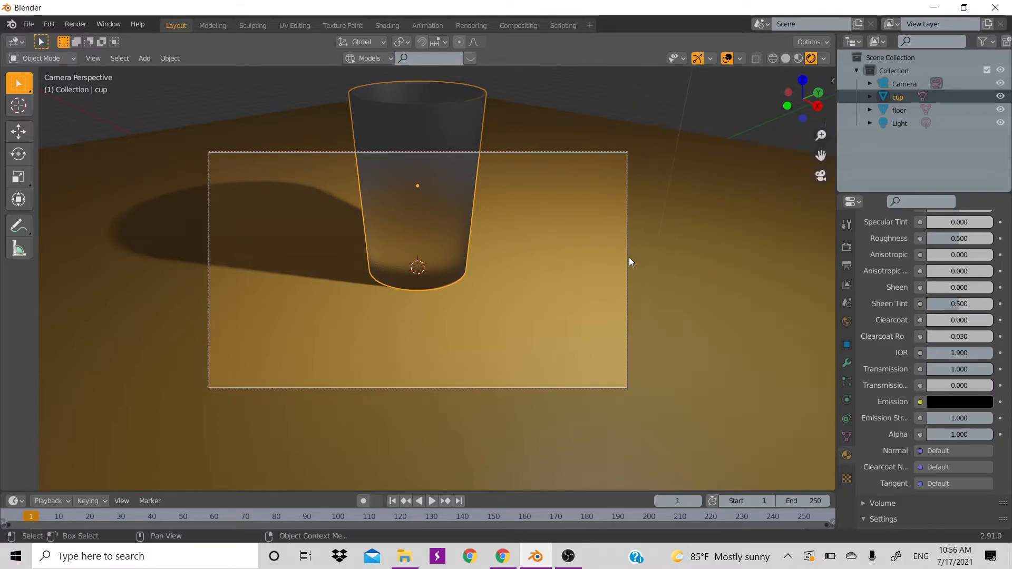
Step: Pull the camera back and shift it so the whole cup and its shadow sit inside the camera frame
scroll(629, 261, down, 1)
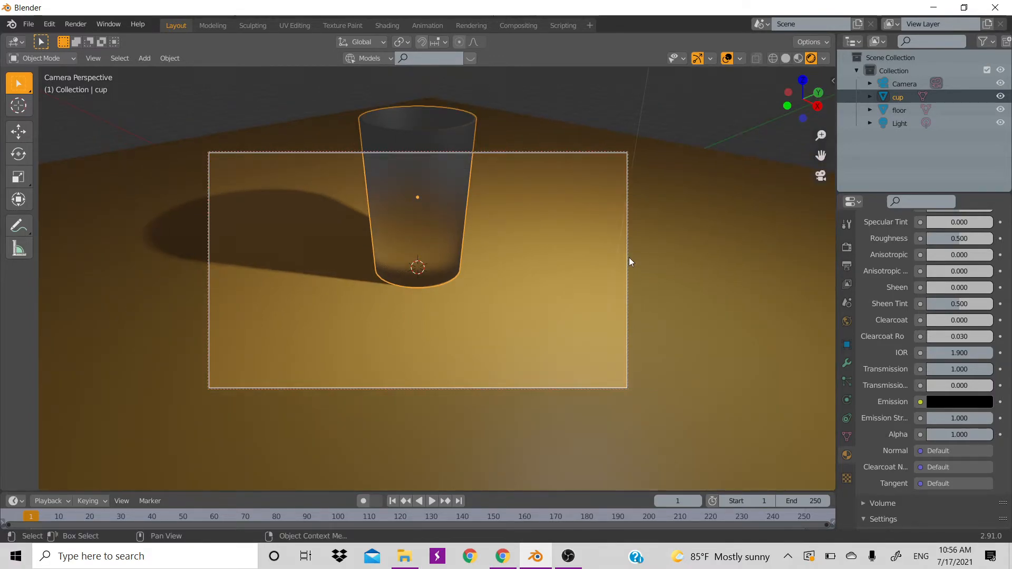
scroll(629, 261, down, 2)
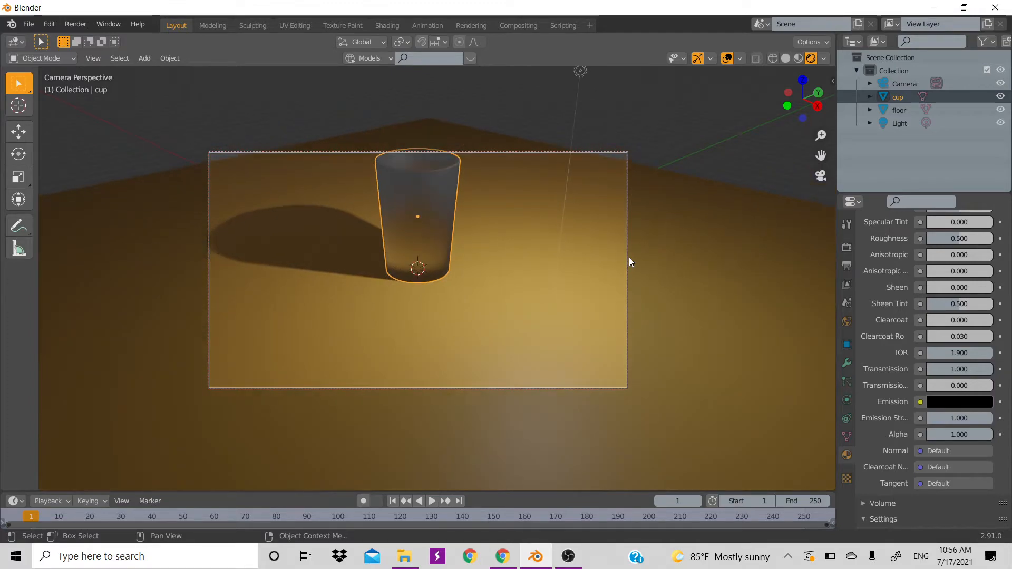
drag(821, 156, 826, 187)
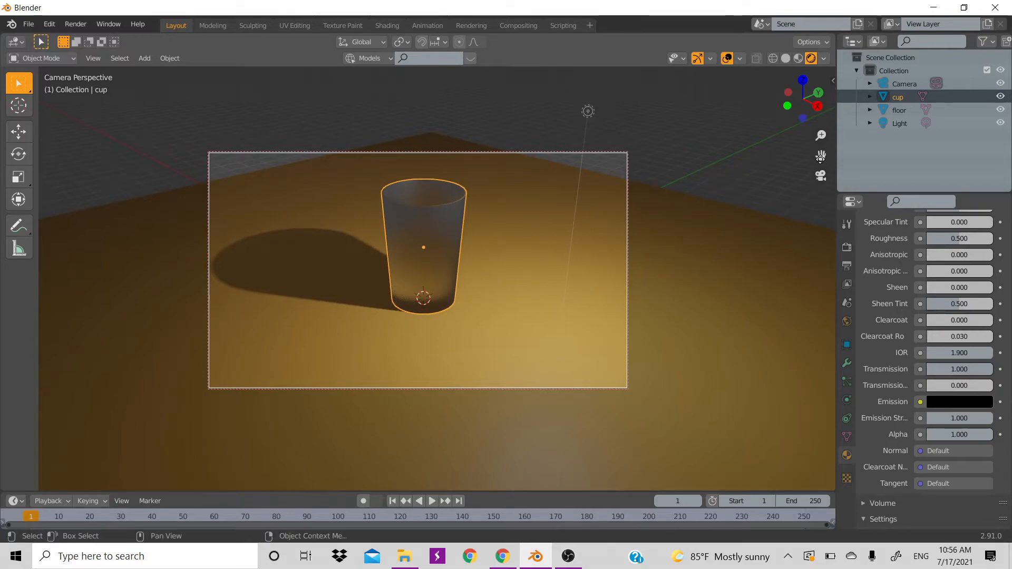
scroll(659, 233, down, 1)
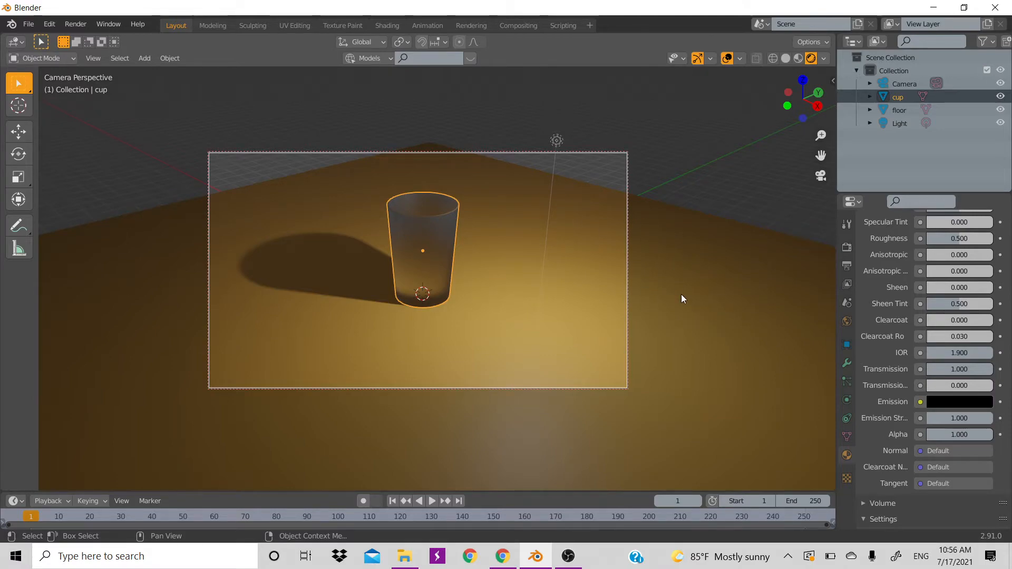
Step: Set the glass material's IOR to 1.5
click(951, 351)
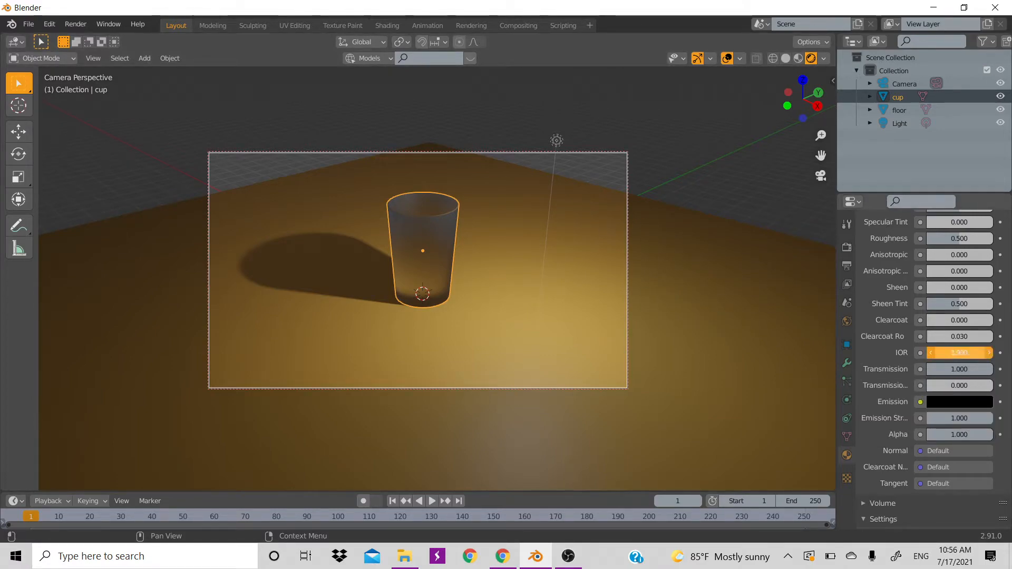
text(1.5)
key(Return)
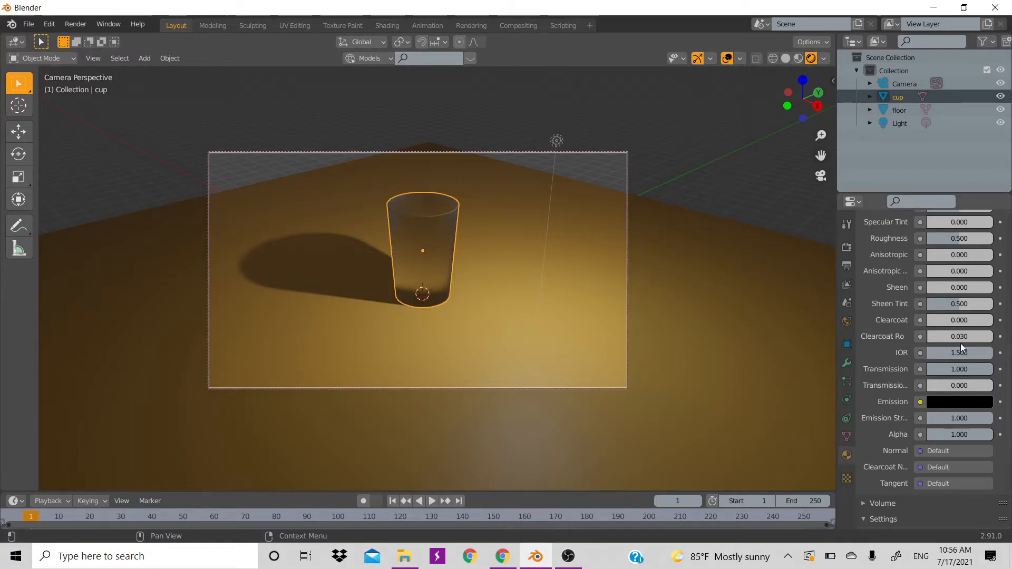
Step: Set the glass material's IOR to 1.6
click(945, 353)
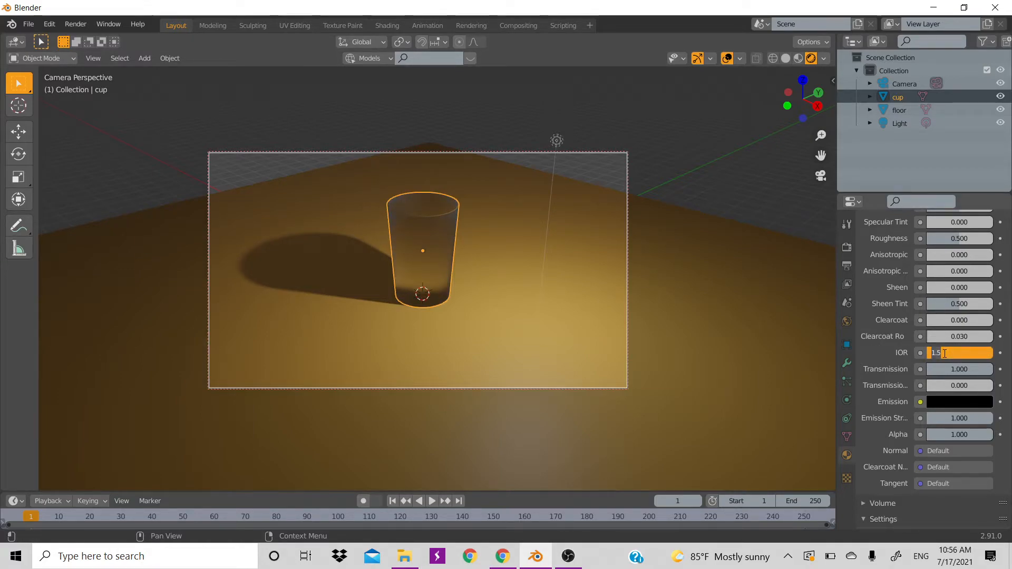
text(1.6)
key(Return)
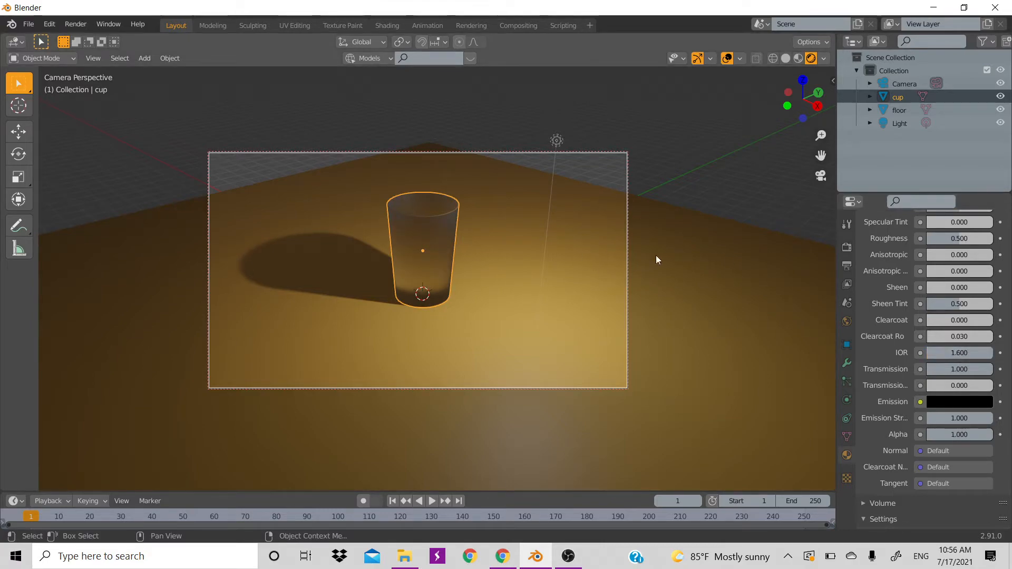
Step: Unlock the camera from the view so that navigating no longer moves it
key(n)
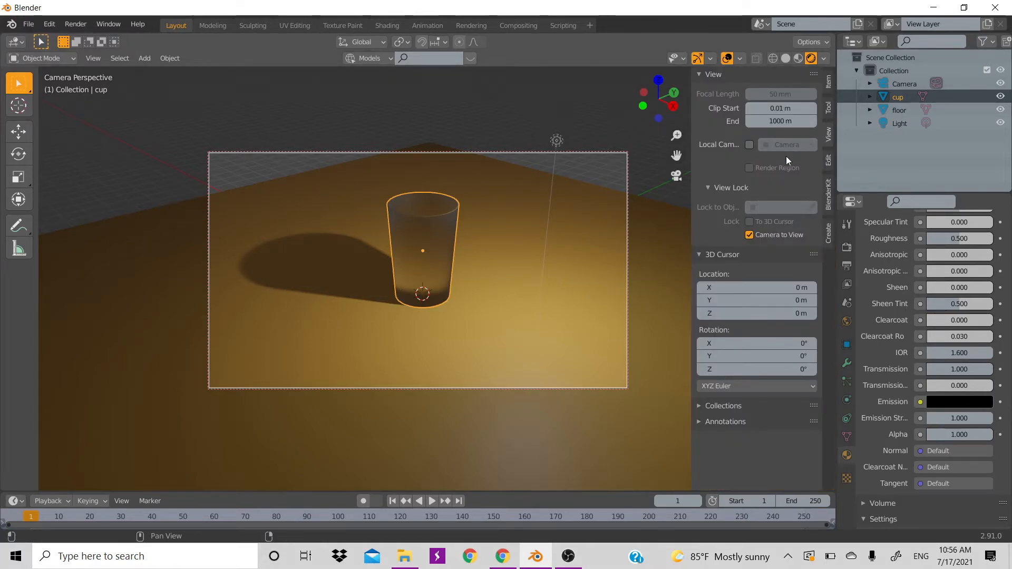
click(749, 235)
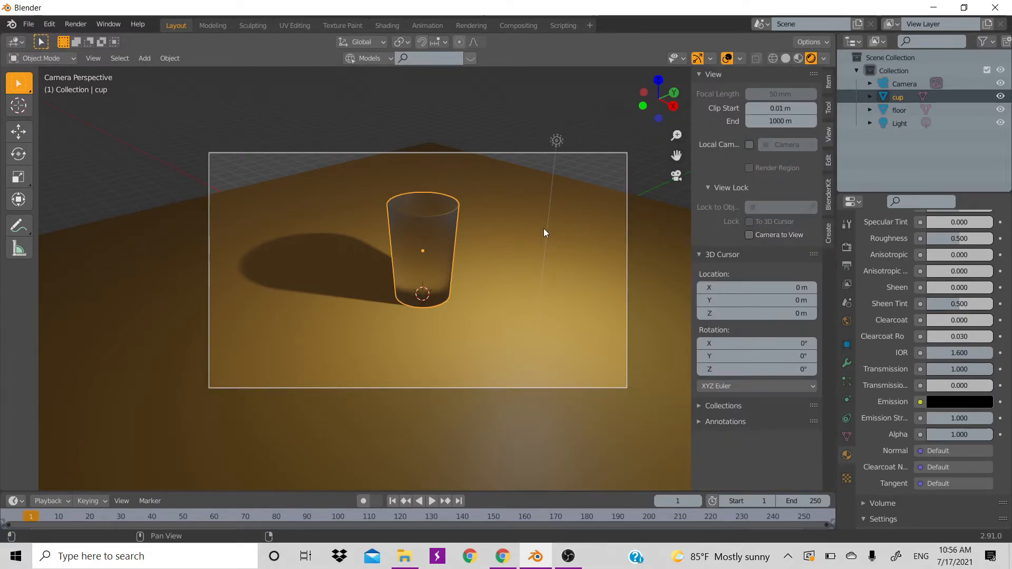
key(m)
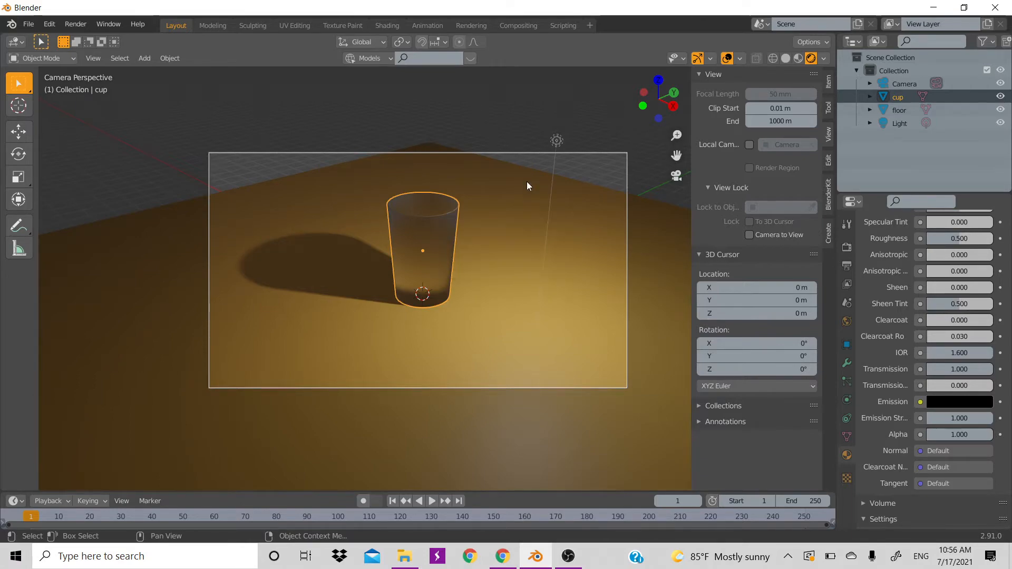
key(n)
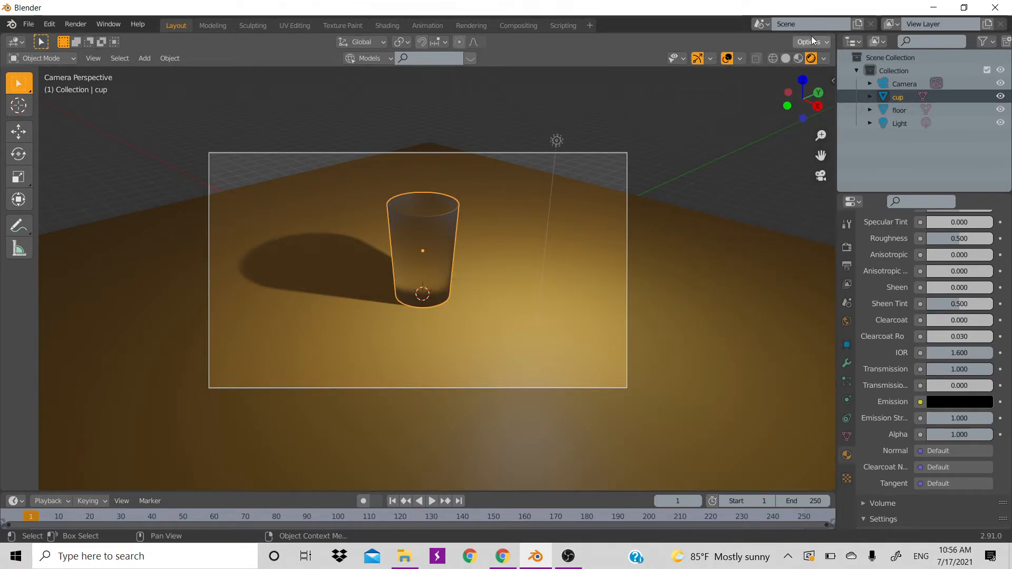
Step: Leave the camera view and lower the glass material's roughness to 0
key(KP_0)
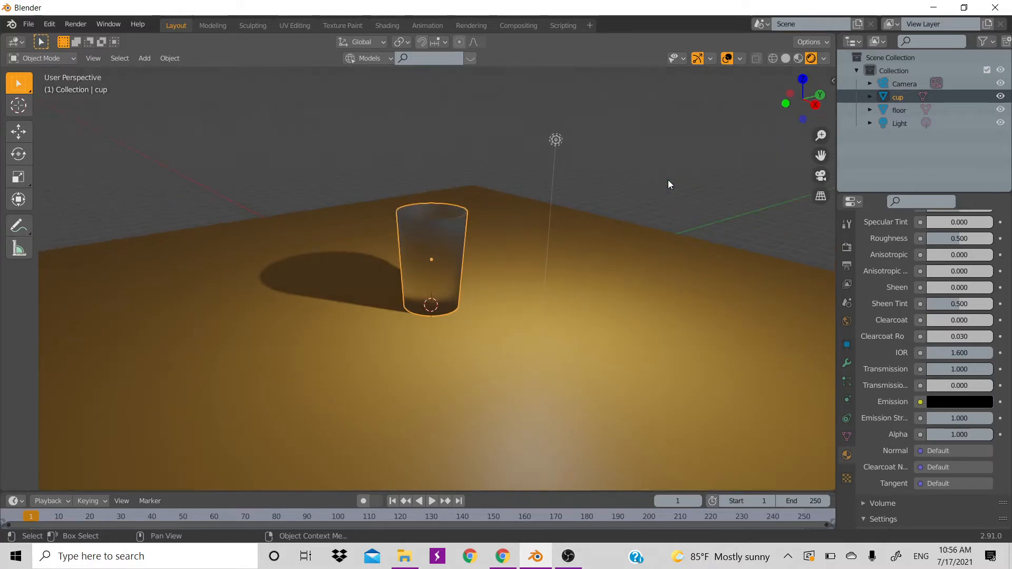
scroll(333, 232, down, 4)
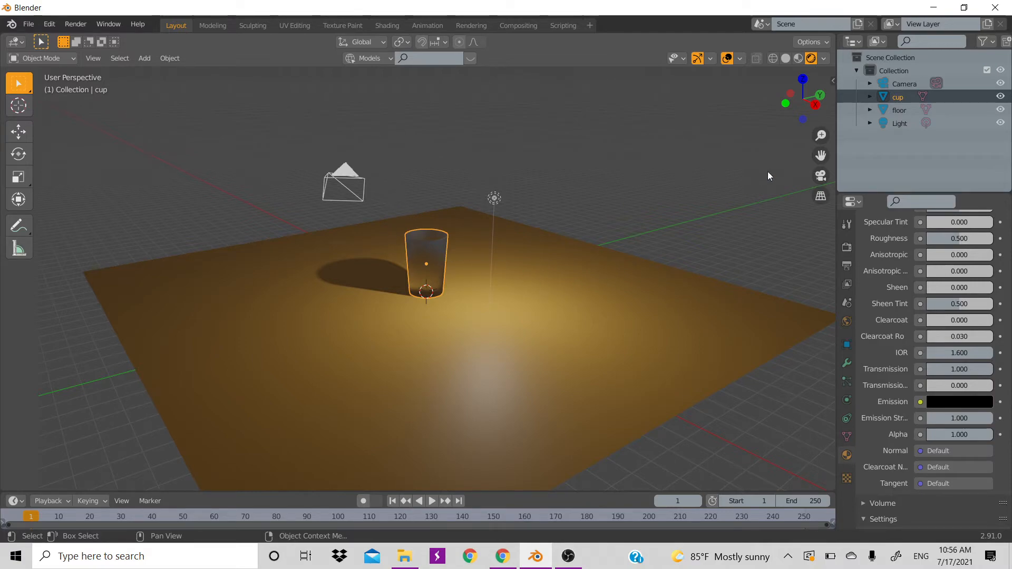
drag(808, 110, 773, 169)
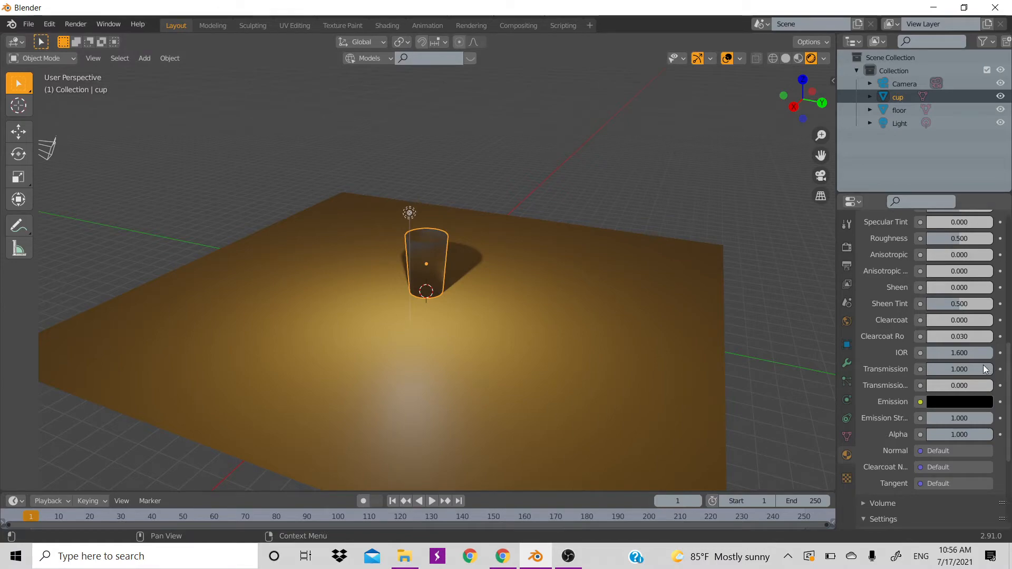
click(967, 350)
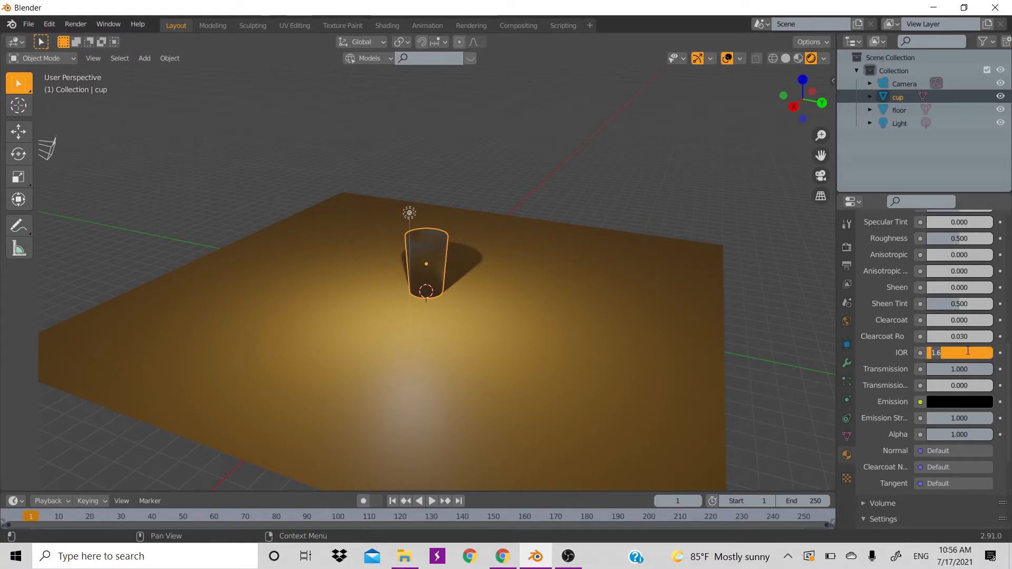
click(946, 248)
click(952, 239)
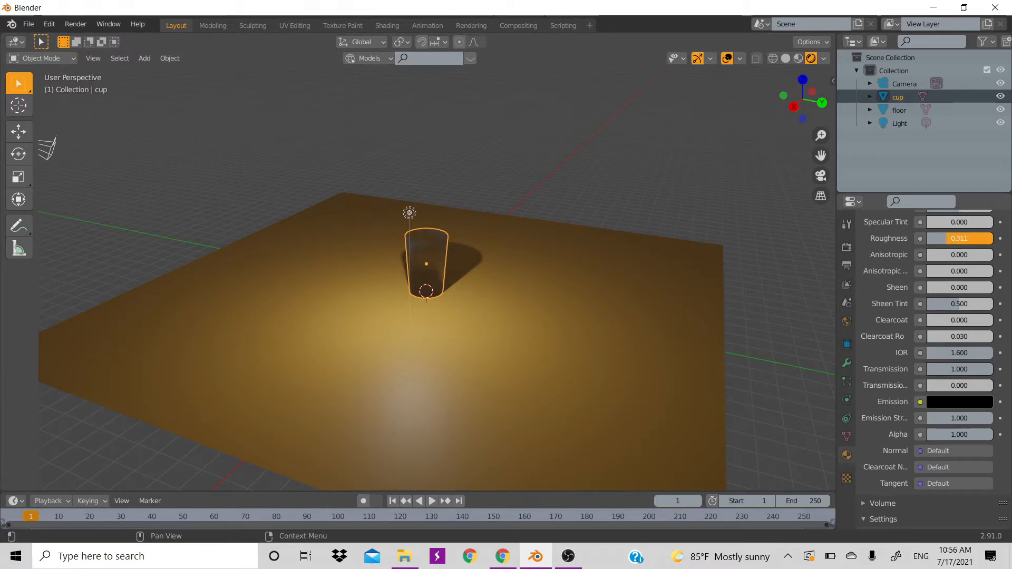
drag(952, 240, 895, 277)
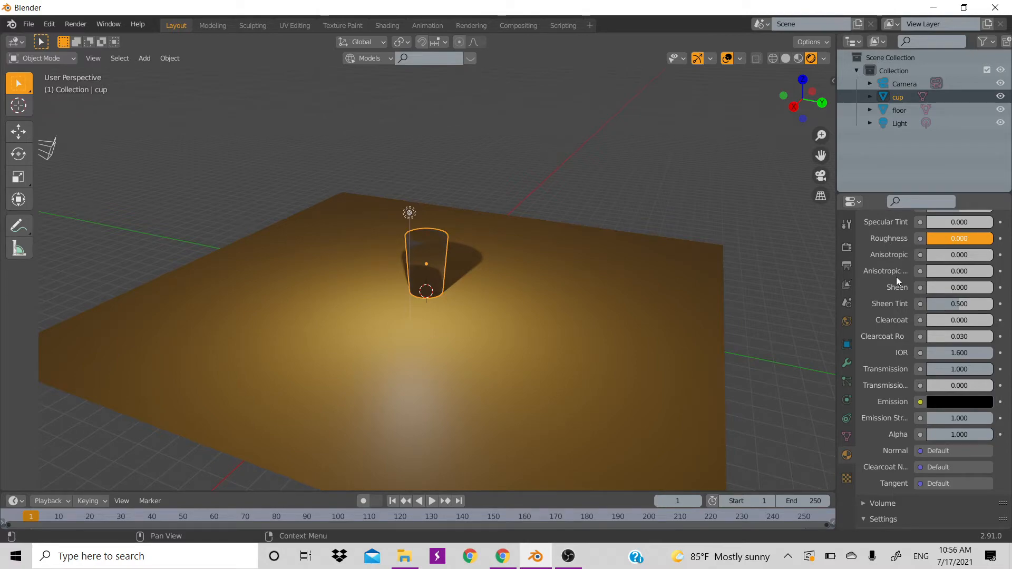
Step: Set the glass material's specular value to 0
scroll(968, 269, up, 3)
click(968, 268)
text(0)
key(Return)
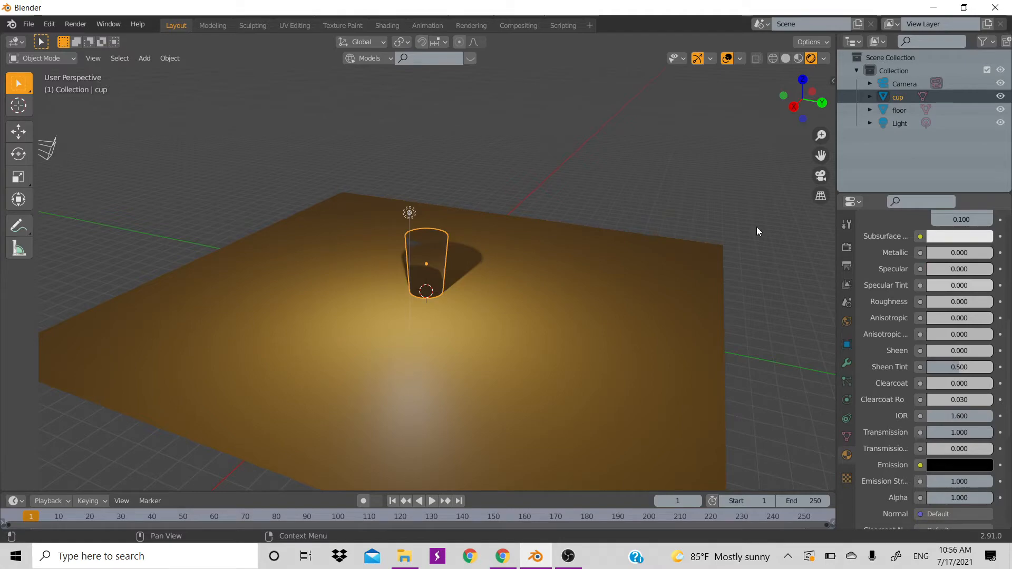
Step: Check the cup through the camera and from another side, render the image and close the render window
key(KP_0)
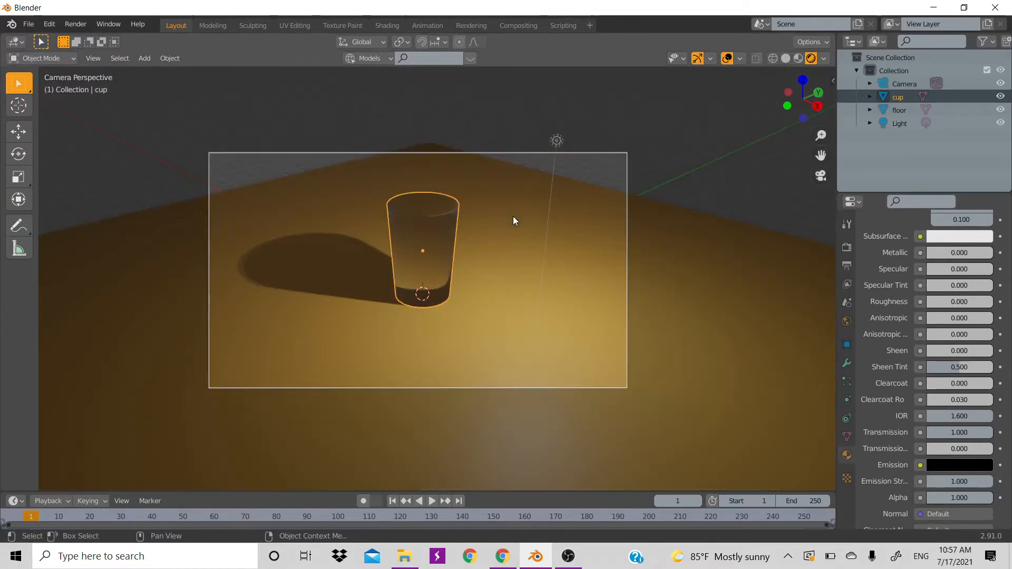
key(KP_0)
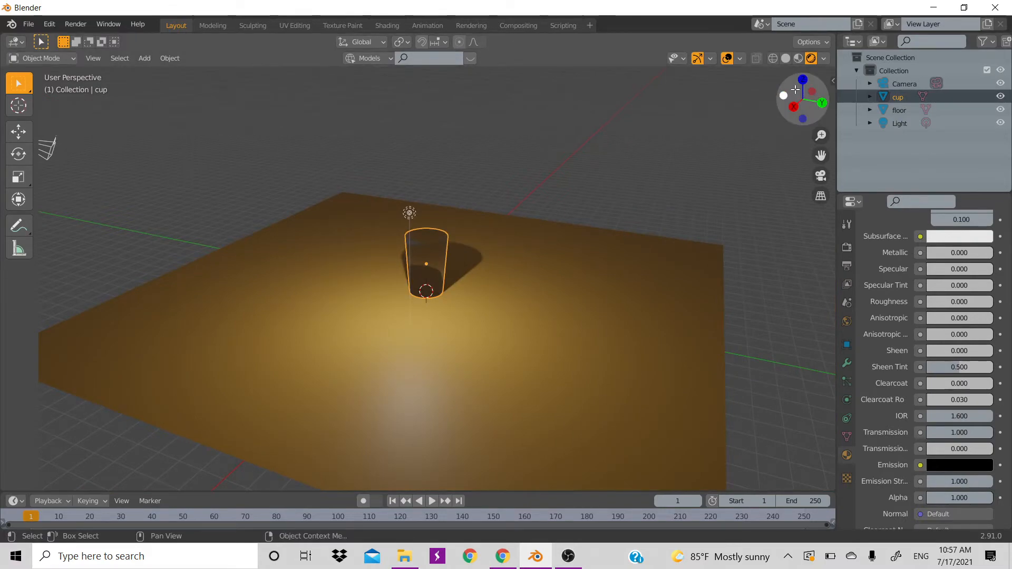
drag(793, 95, 810, 112)
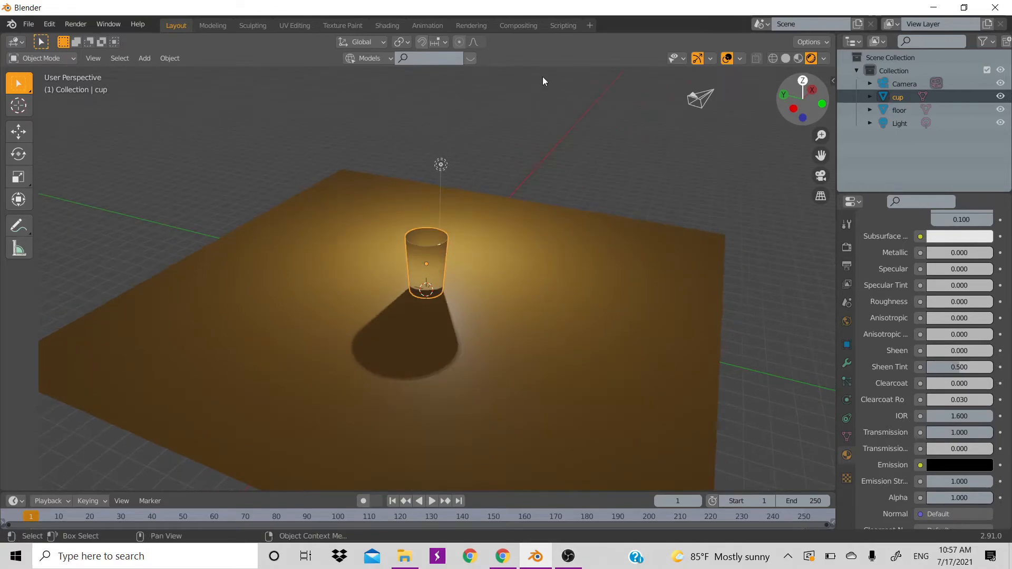
click(75, 24)
click(103, 40)
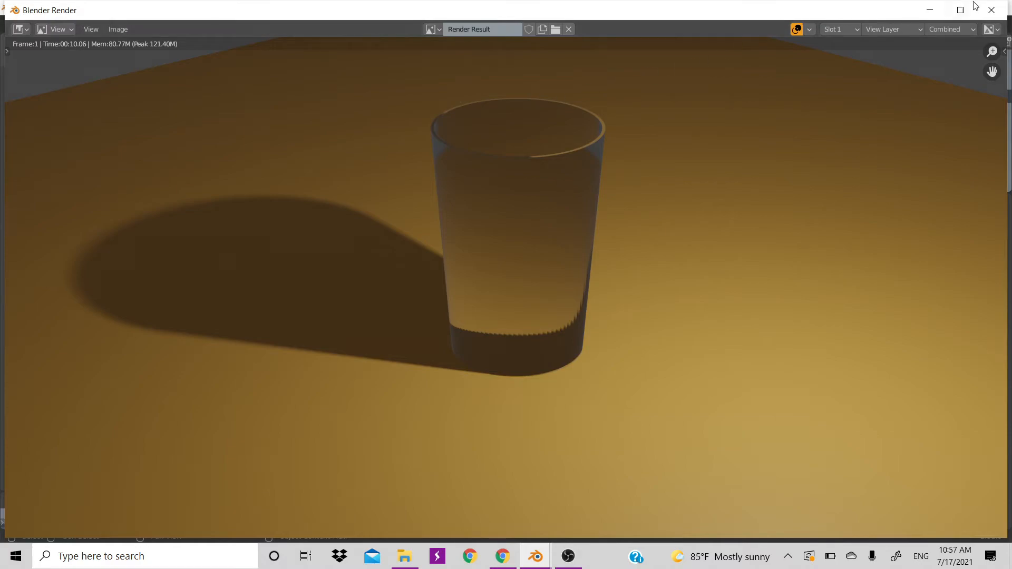
click(991, 10)
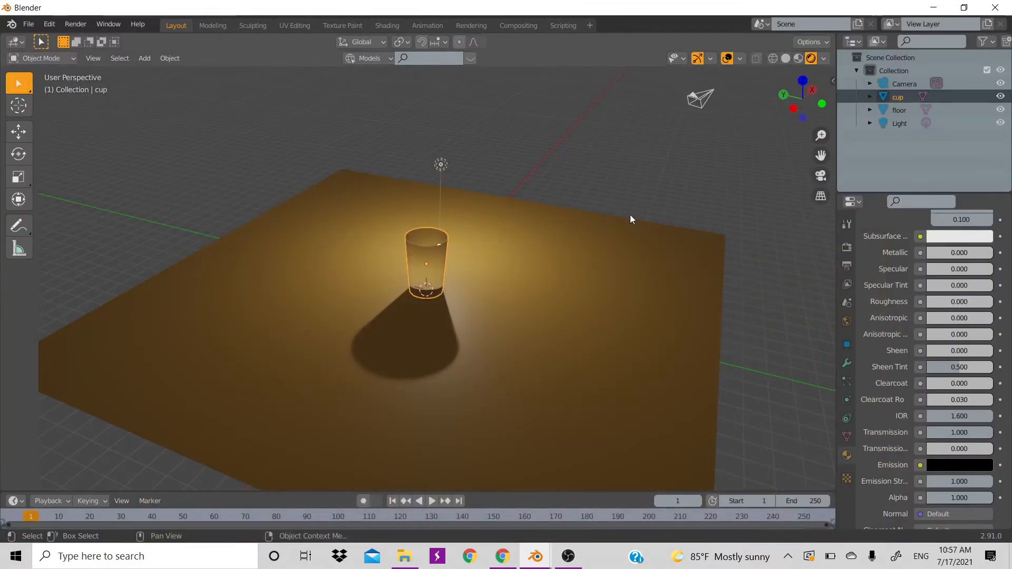
Step: Return to the scene camera's view and lock the camera to the view
key(KP_0)
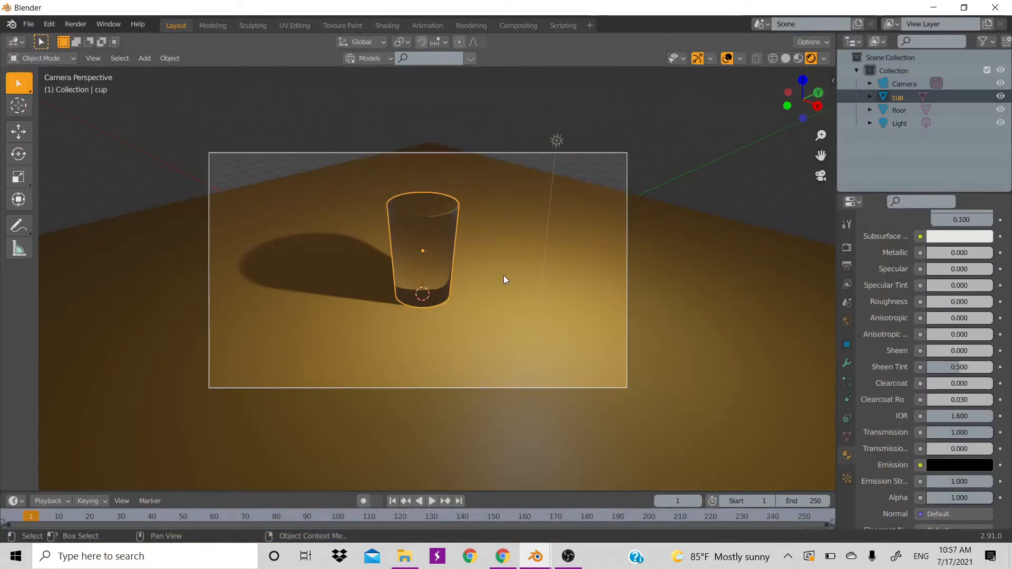
scroll(504, 280, down, 2)
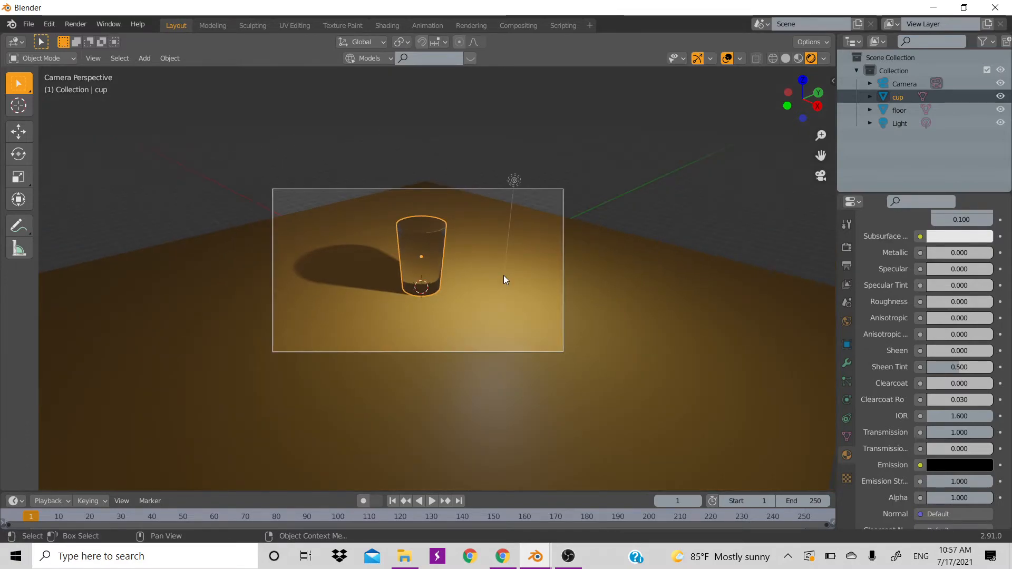
scroll(503, 280, up, 2)
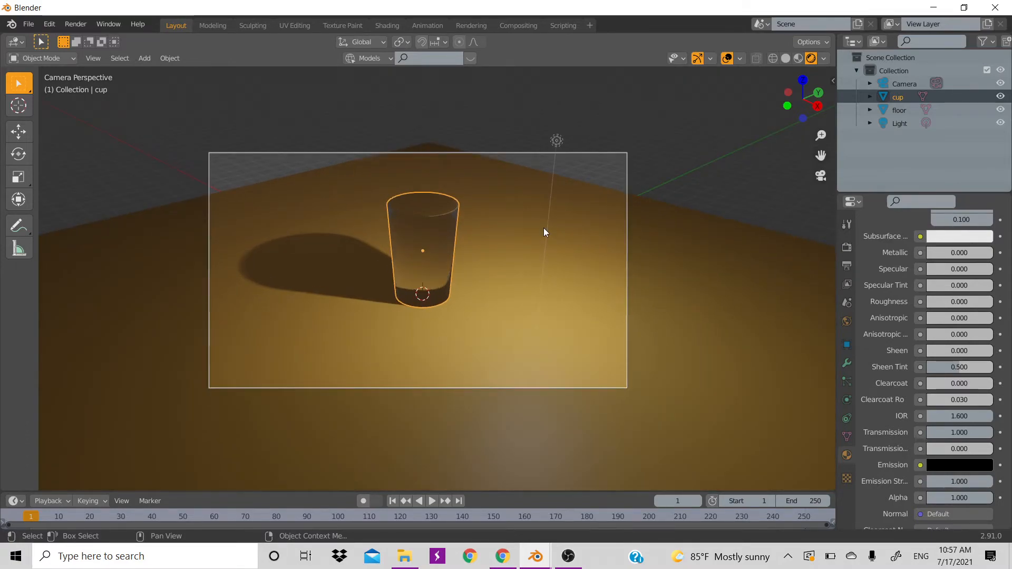
key(n)
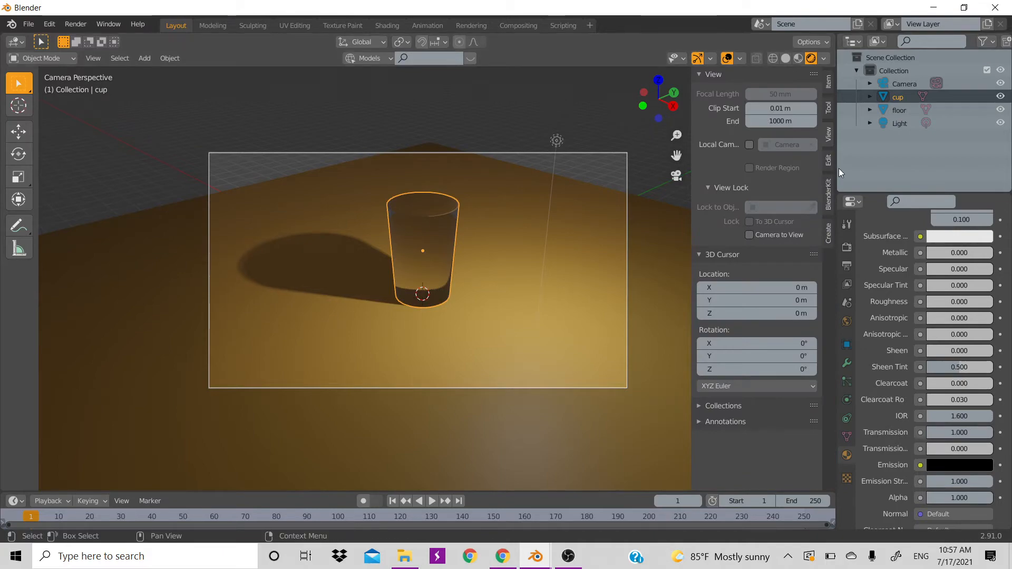
click(748, 236)
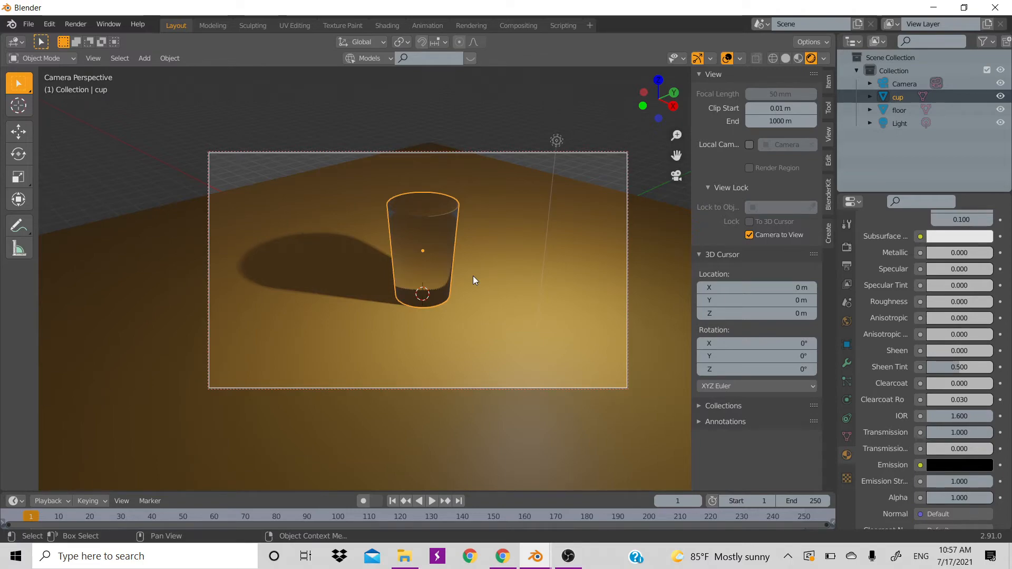
key(n)
Step: Pull the camera back to include more floor around the cup, and unlock it from the view
scroll(456, 307, down, 1)
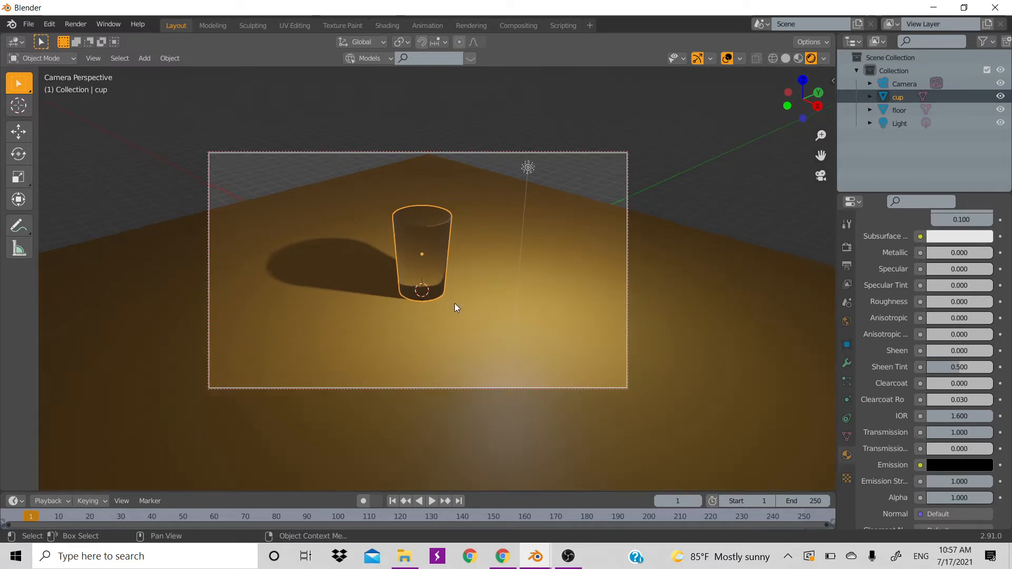
scroll(454, 304, down, 1)
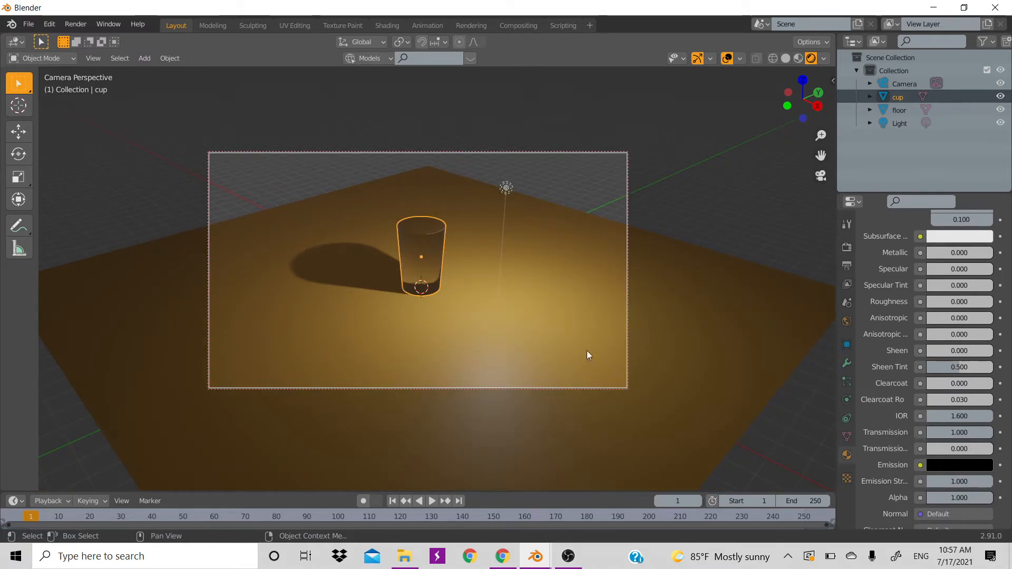
key(n)
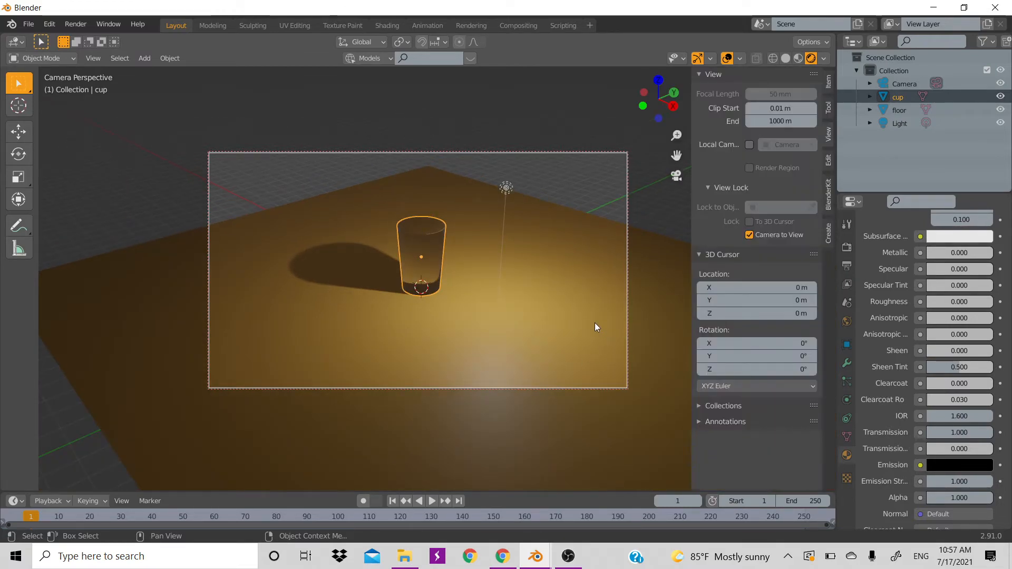
click(755, 233)
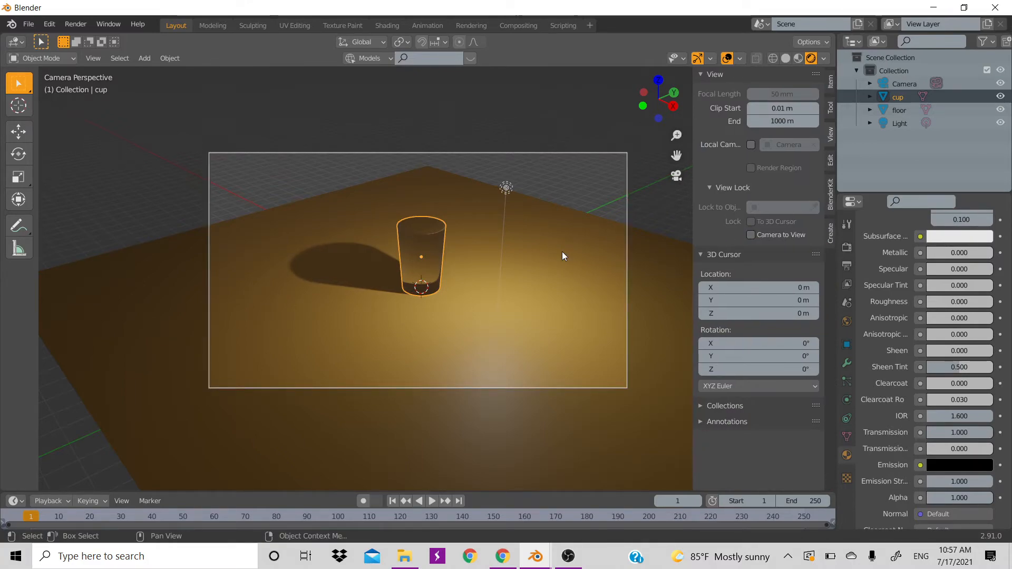
key(n)
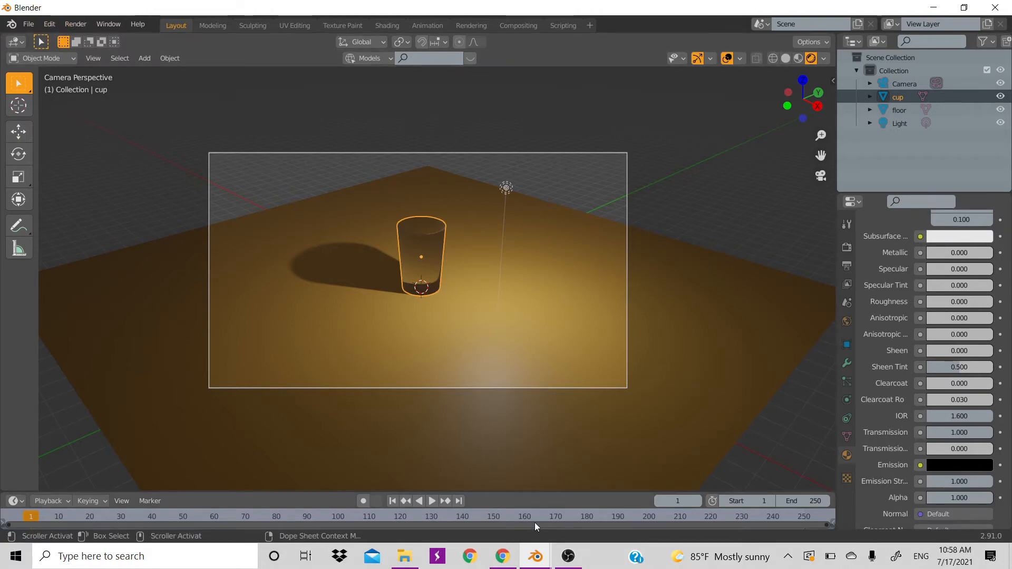
click(558, 559)
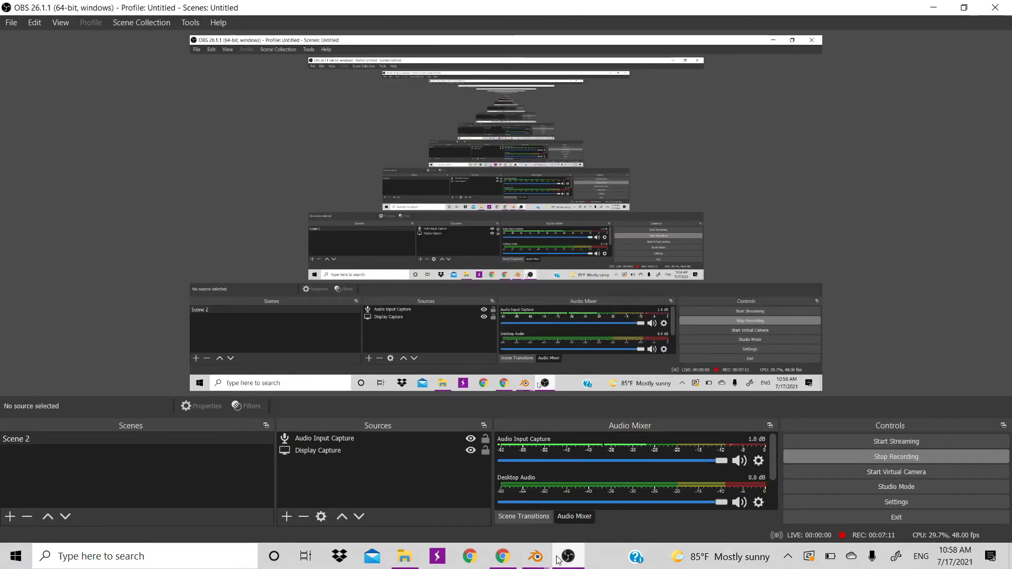
click(559, 557)
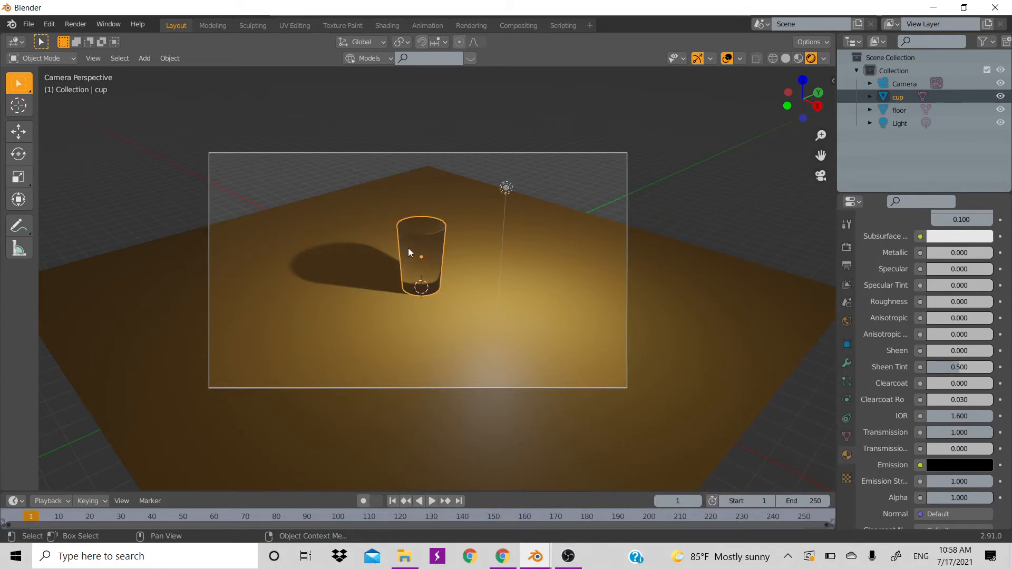
Step: Render the image from the wider camera framing and close the render window
click(73, 24)
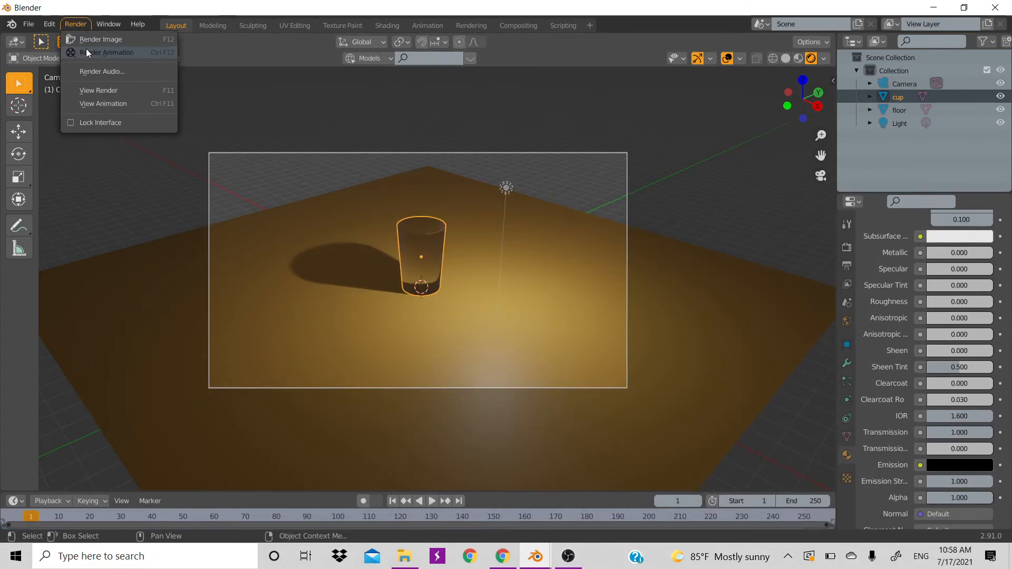
click(86, 42)
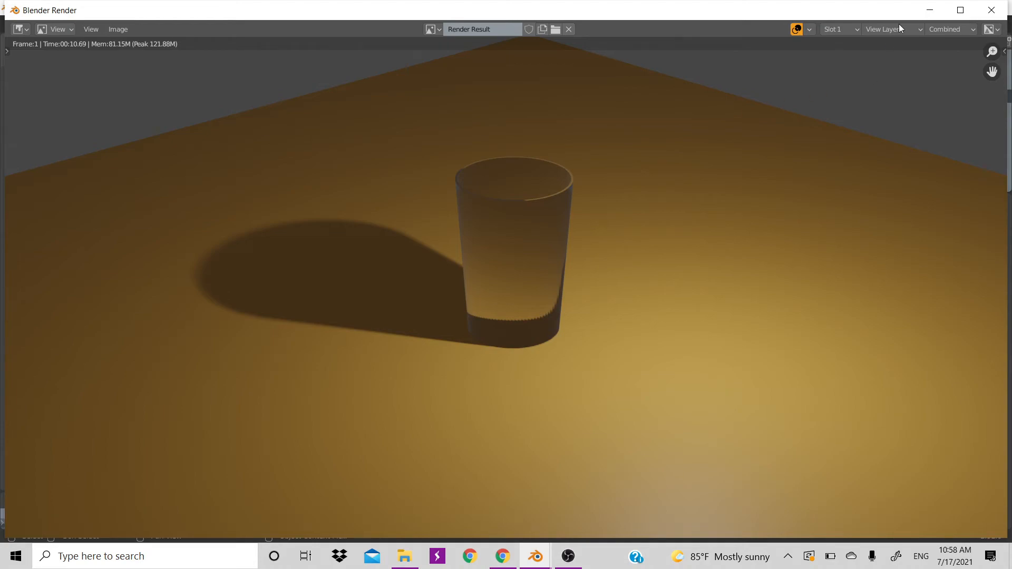
click(992, 12)
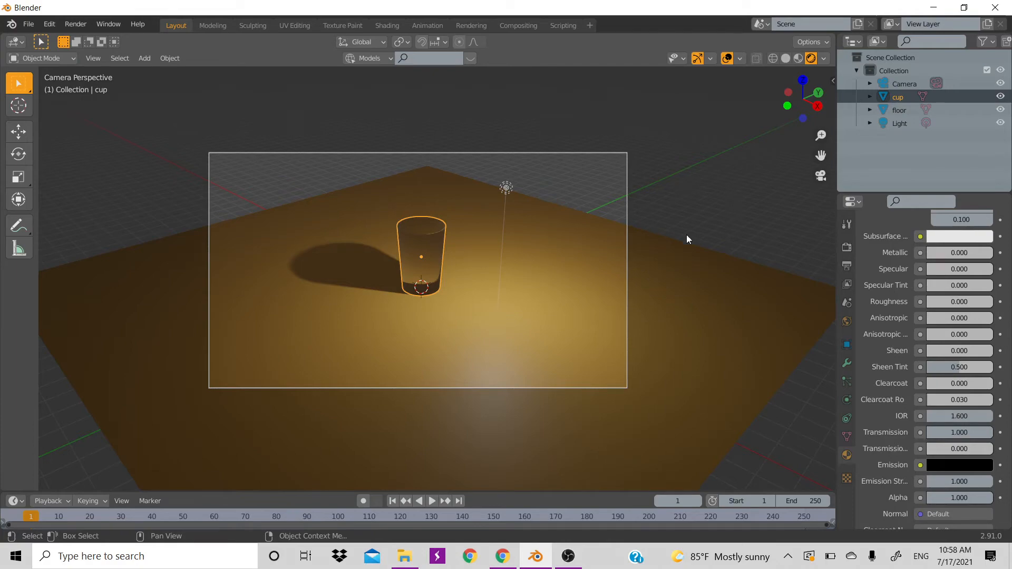
Step: Turn the camera-to-view lock back on for further reframing of the cup
key(n)
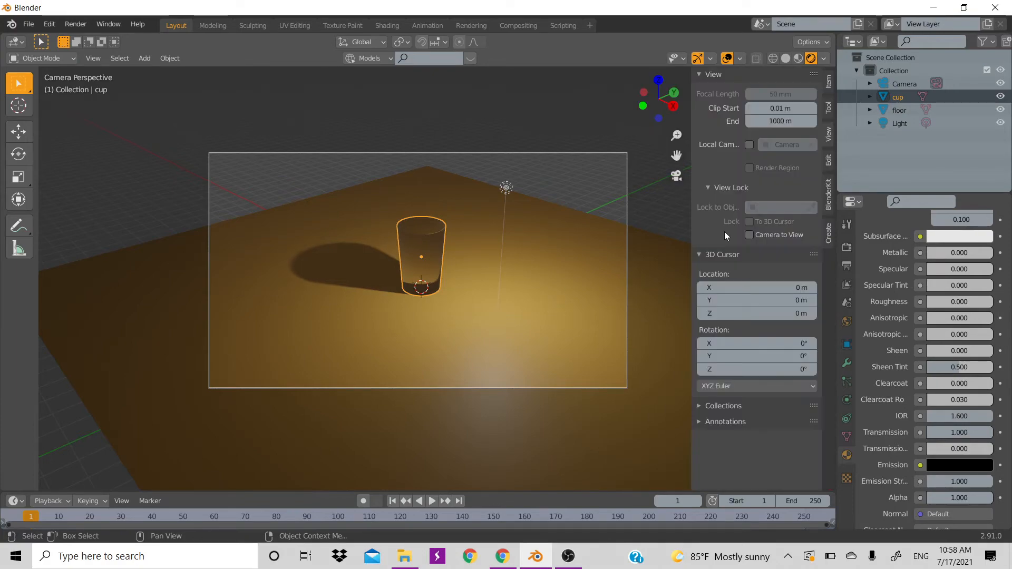
click(749, 234)
key(n)
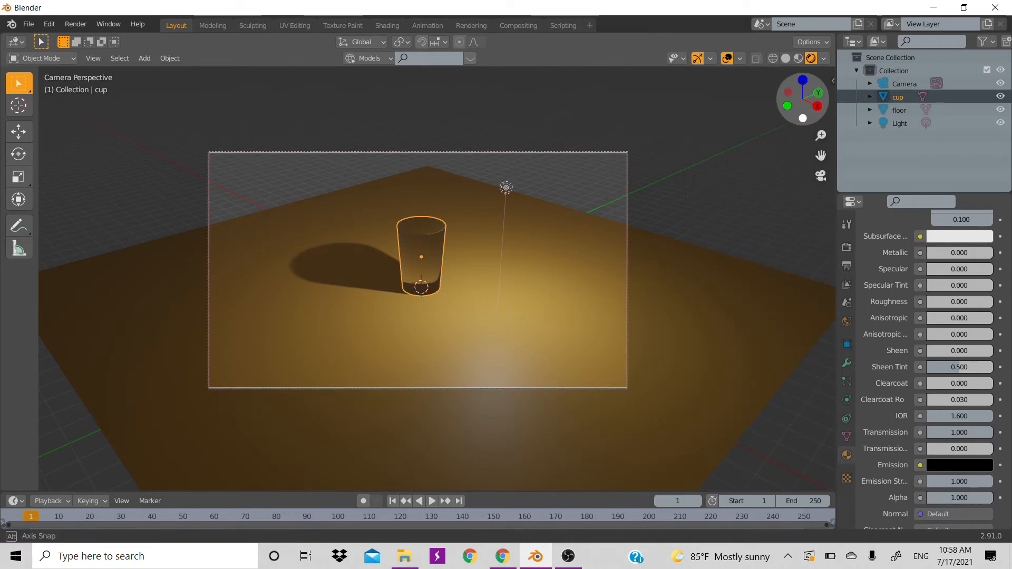
Step: Lower the camera's viewing angle, shift the cup slightly left in the frame, and render the image from this framing
mouse_move(803, 117)
mouse_down()
mouse_move(736, 107)
mouse_move(802, 112)
mouse_up()
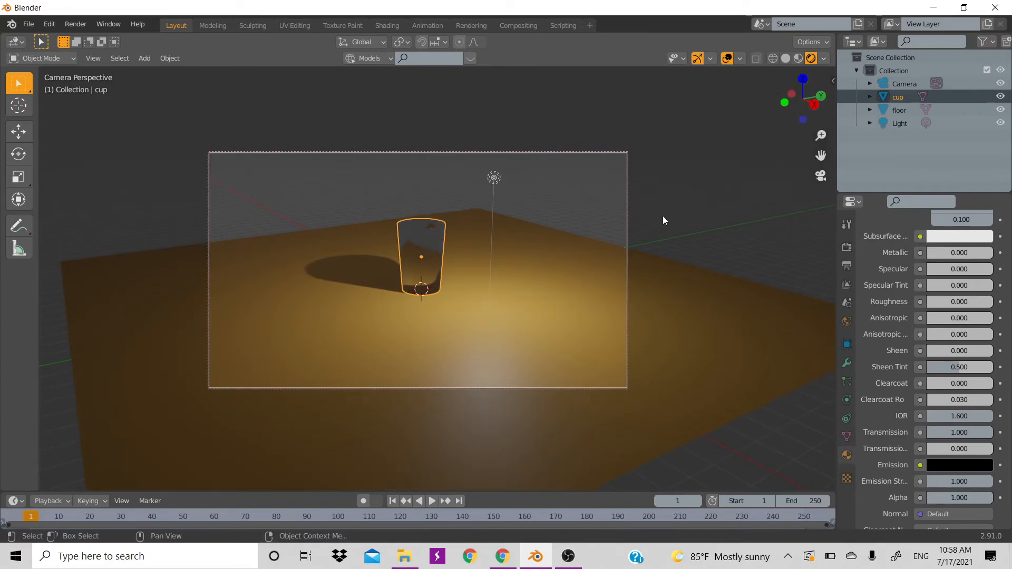
drag(820, 155, 814, 156)
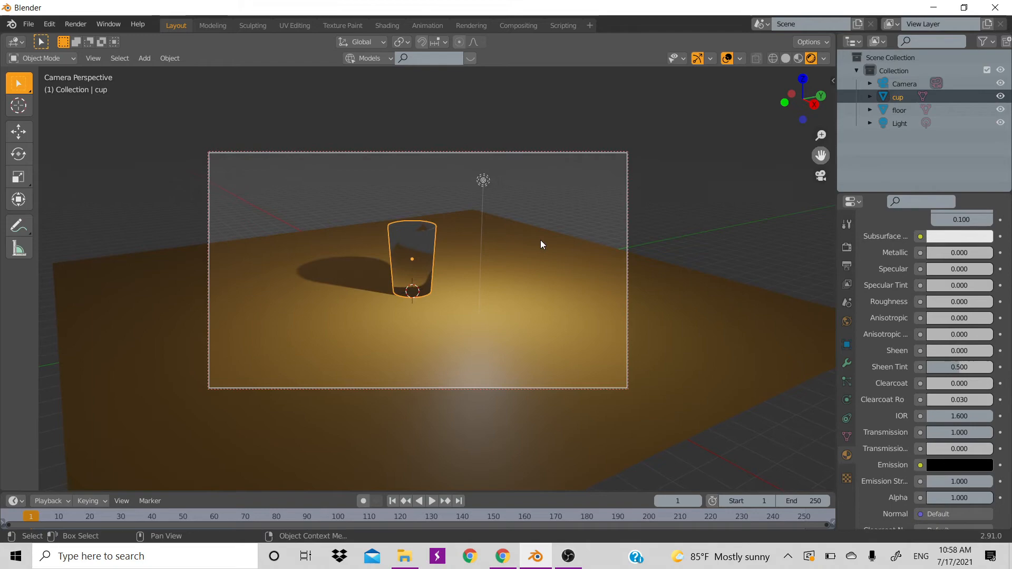
click(69, 25)
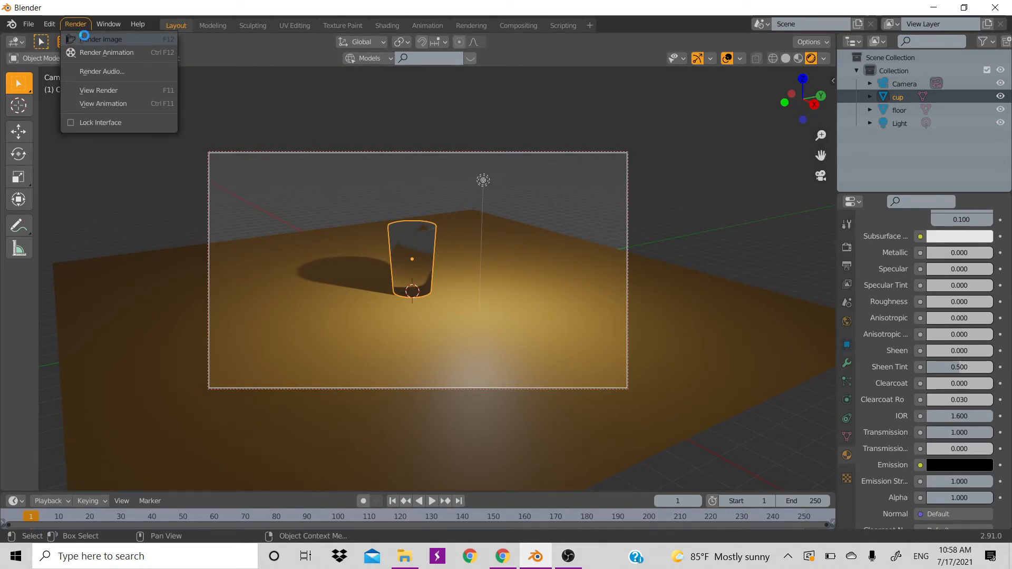
click(85, 37)
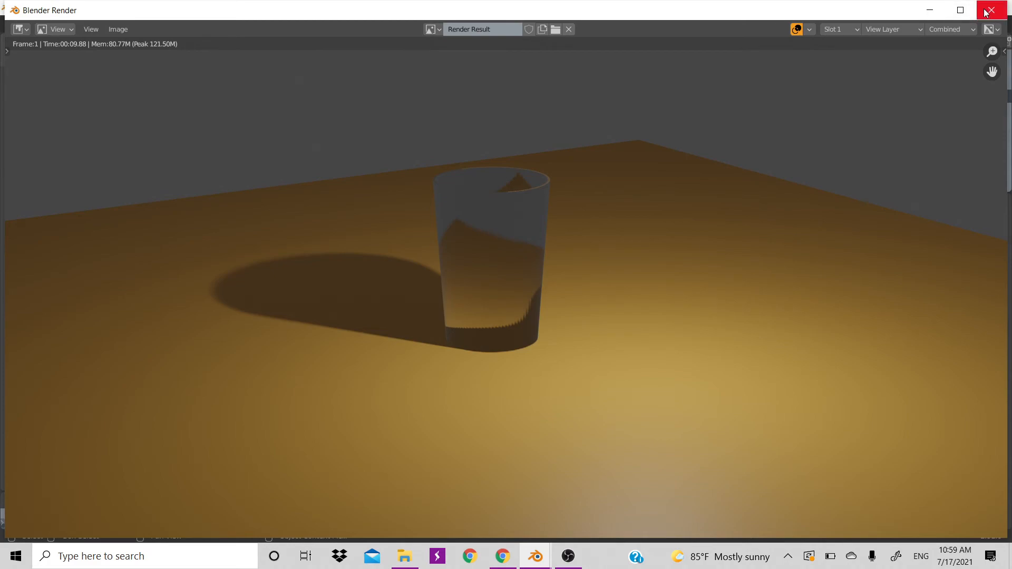
click(959, 15)
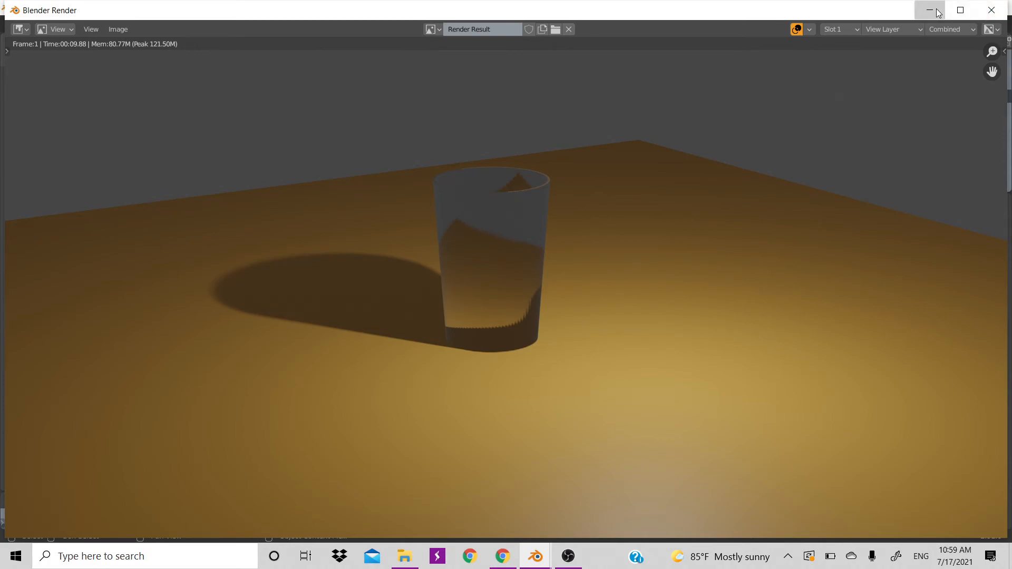
key(Escape)
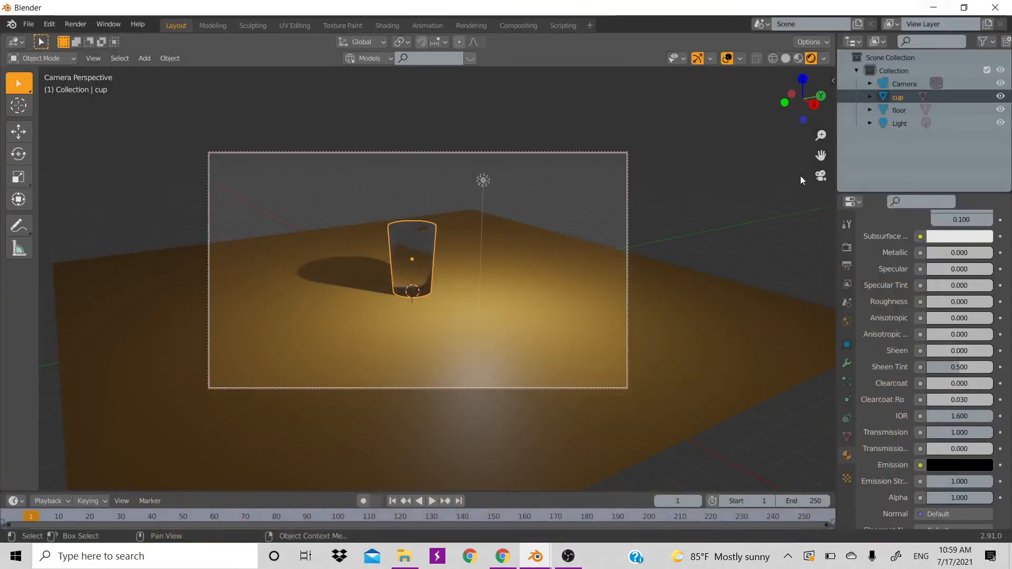
Step: Set the IOR of the cup's glass material to 1.1
click(955, 414)
text(1)
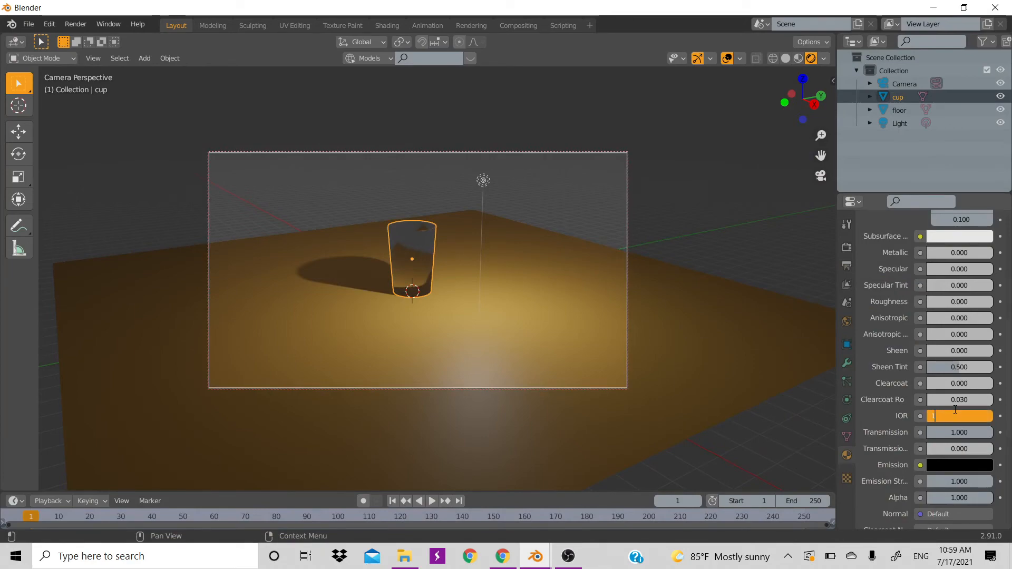
text(.1)
key(Return)
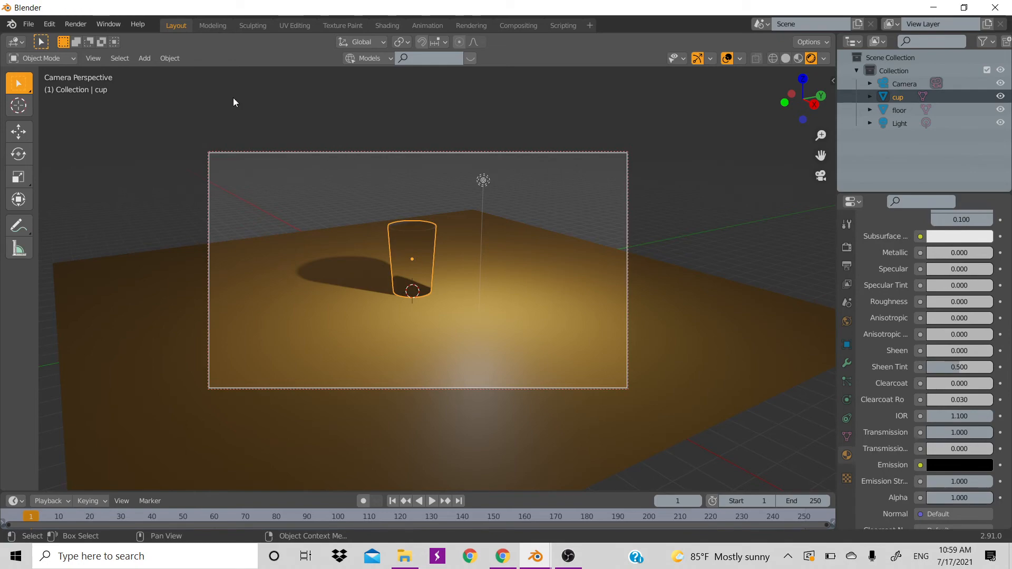
Step: Render the image again with the new glass IOR and close the render window
click(75, 25)
click(92, 41)
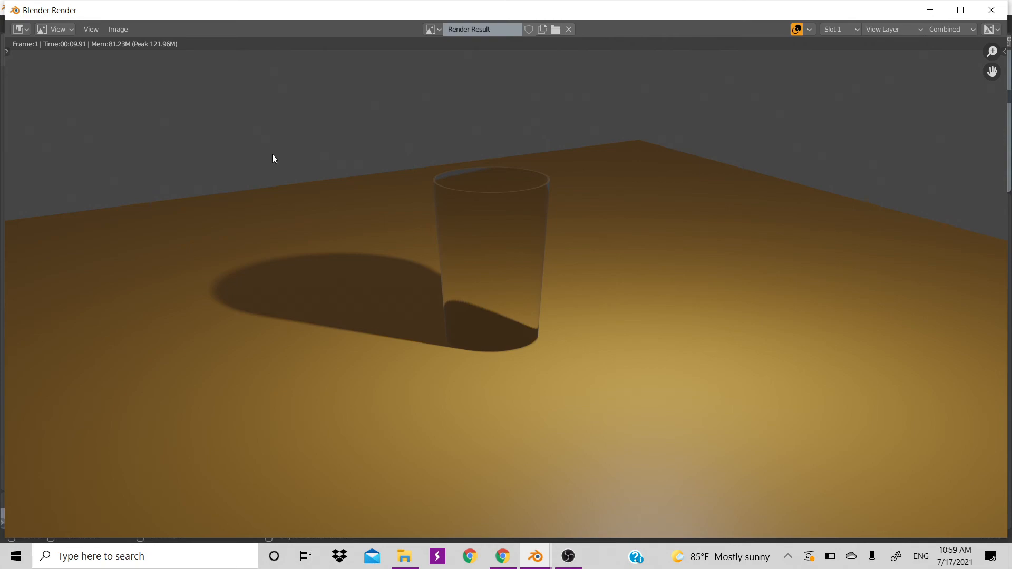
click(990, 9)
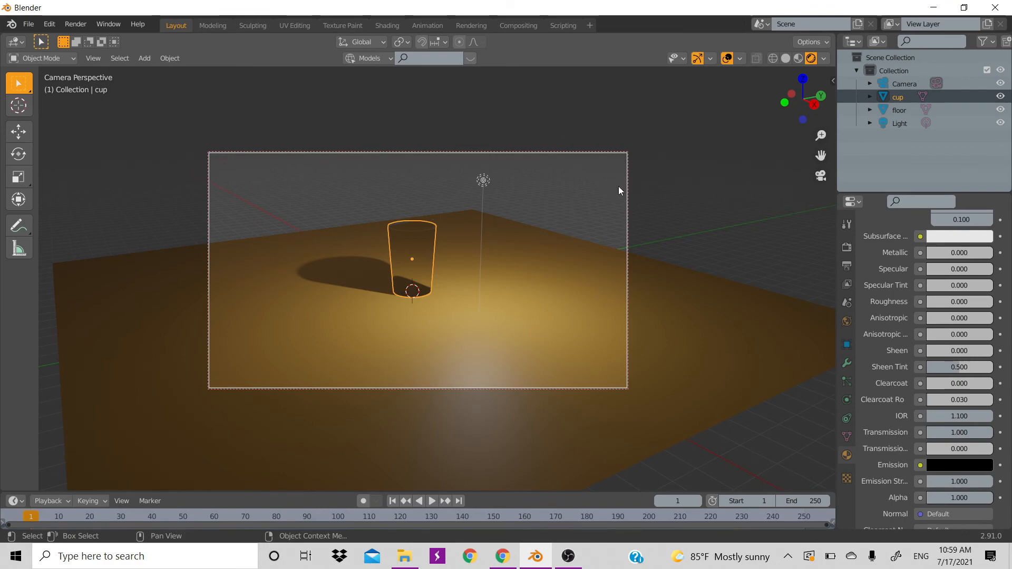
Step: Unlock the camera from the view and orbit out of the camera view to see the cup from its other side
key(n)
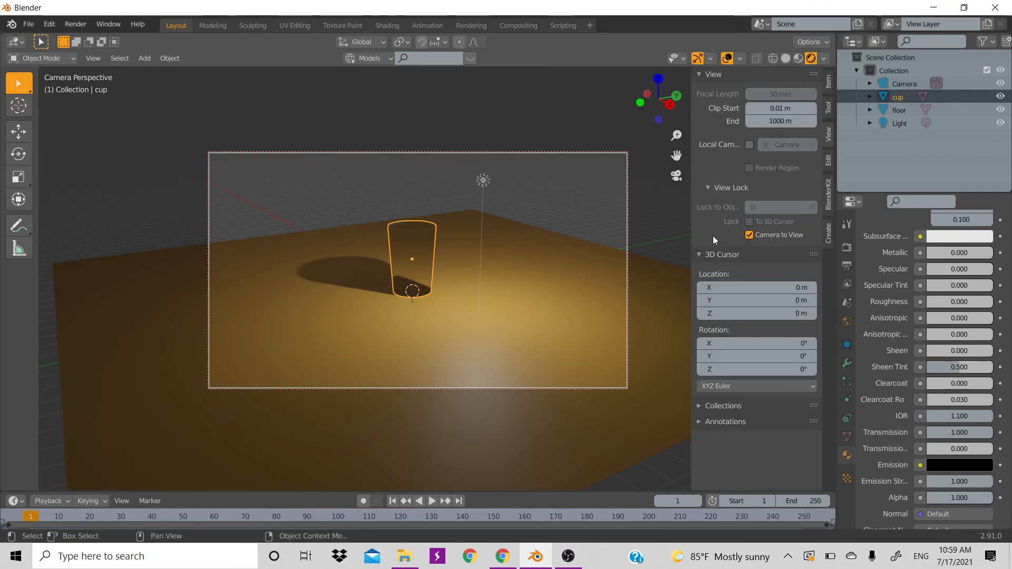
click(750, 235)
click(754, 239)
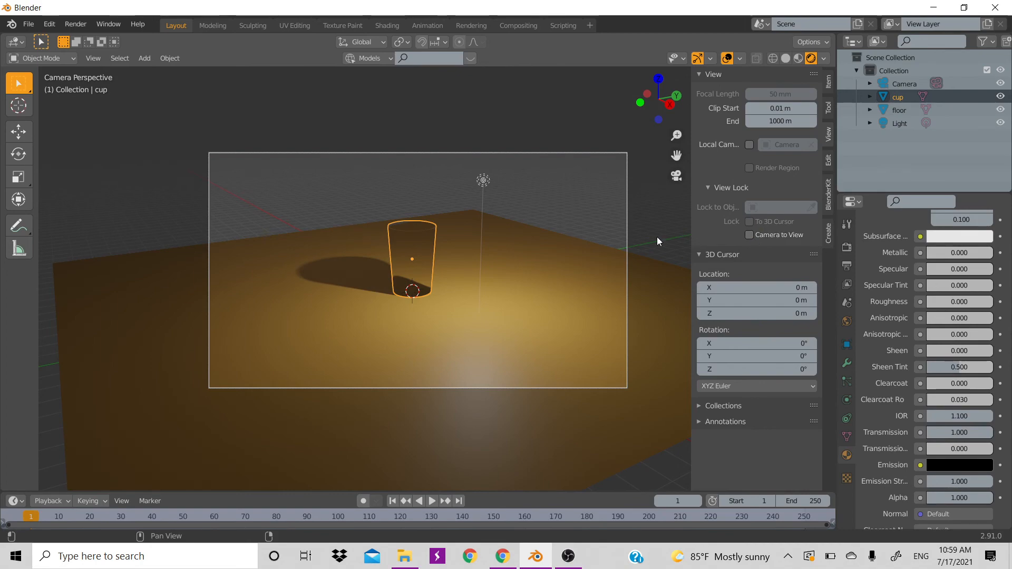
key(n)
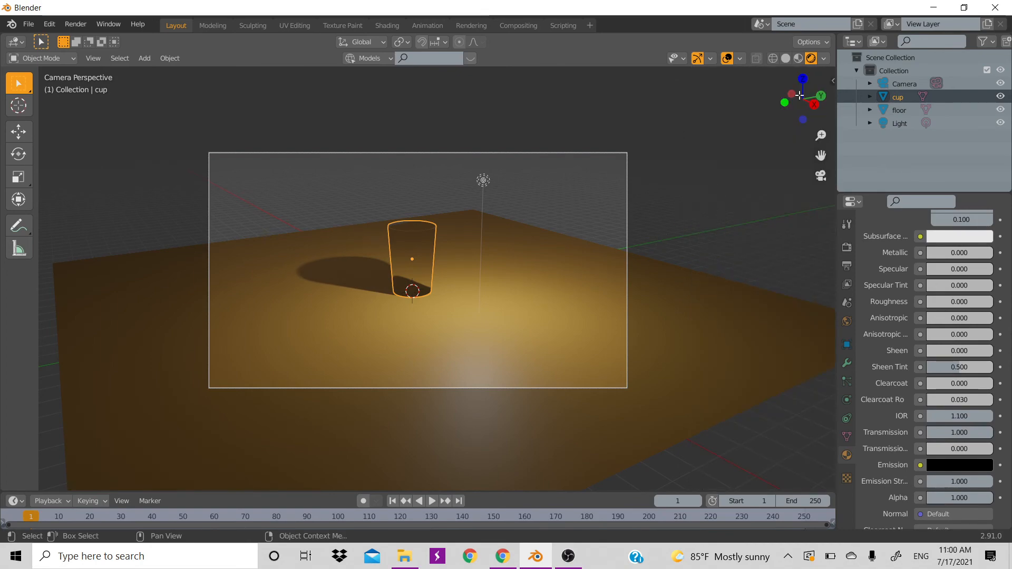
mouse_move(798, 101)
mouse_down()
mouse_move(808, 103)
mouse_move(788, 103)
mouse_up()
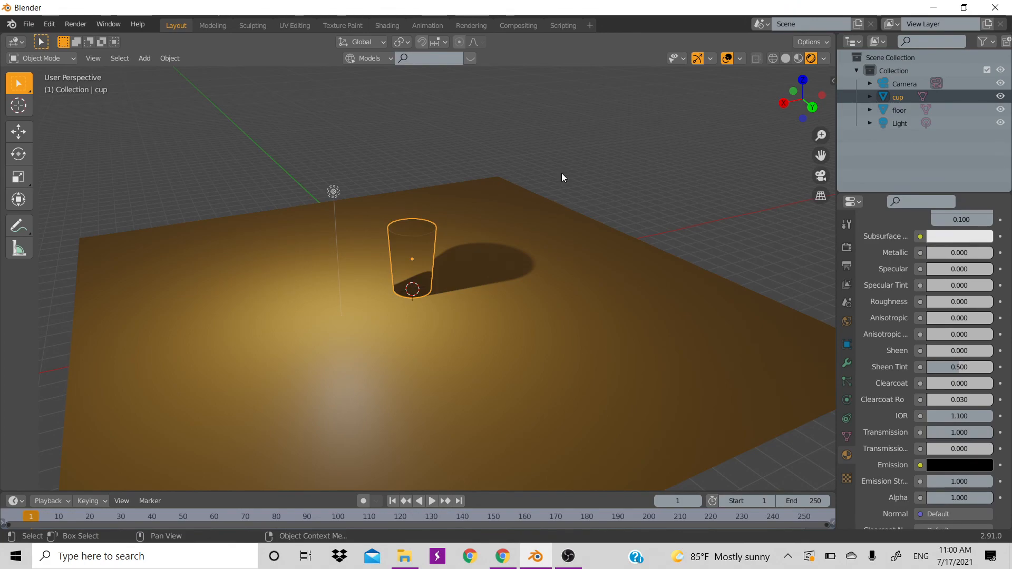
Step: Save the project in the Downloads folder as glass_cup_tut2.blend
key(ctrl+F12)
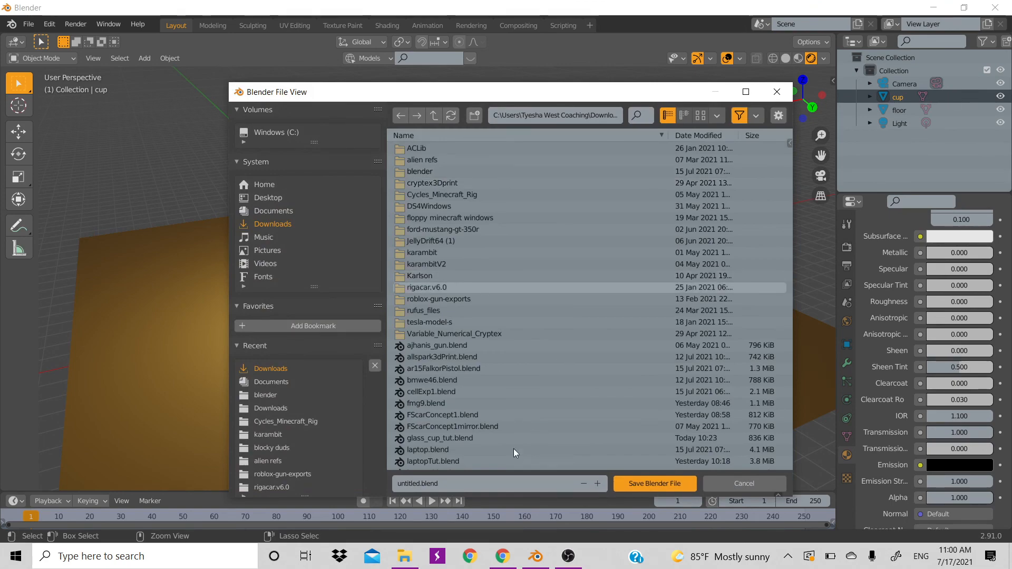
click(530, 481)
text(g)
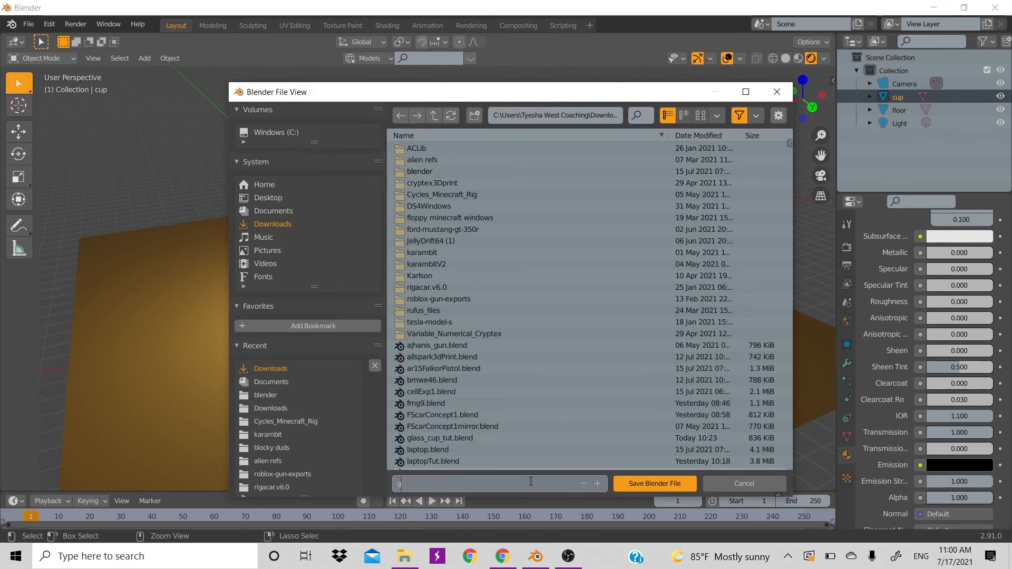
text(lass_cup_)
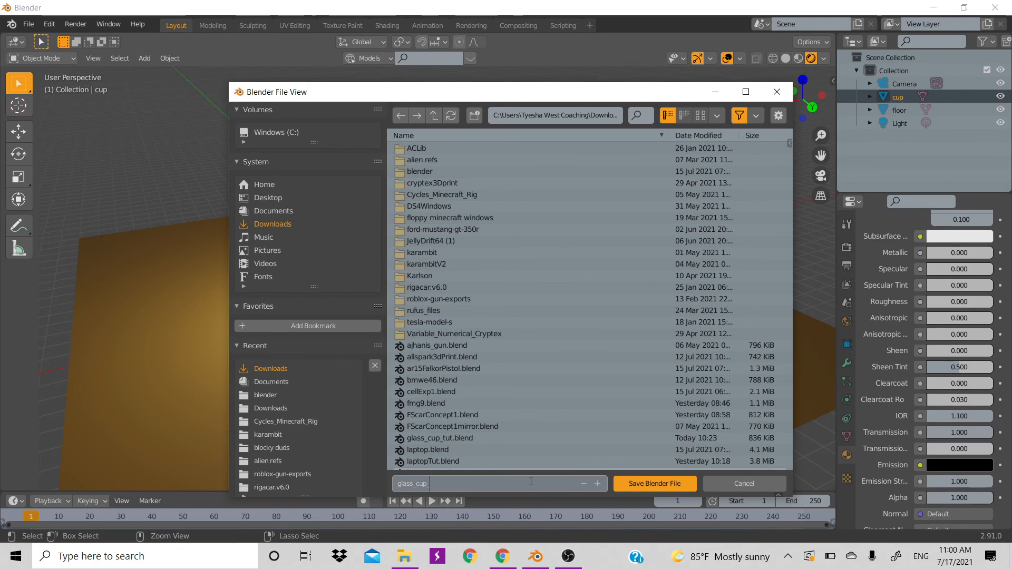
text(tut)
key(Return)
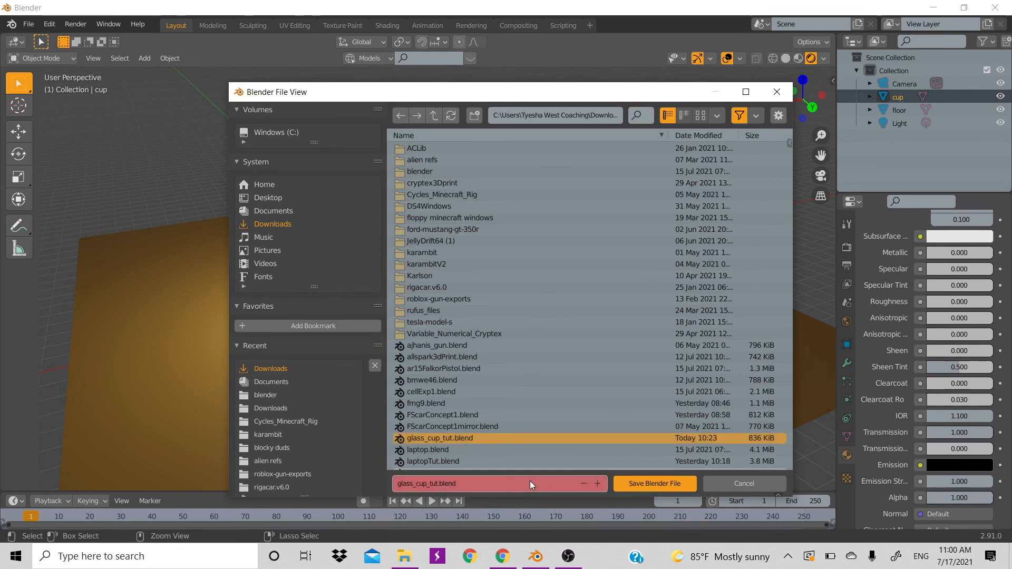
click(490, 483)
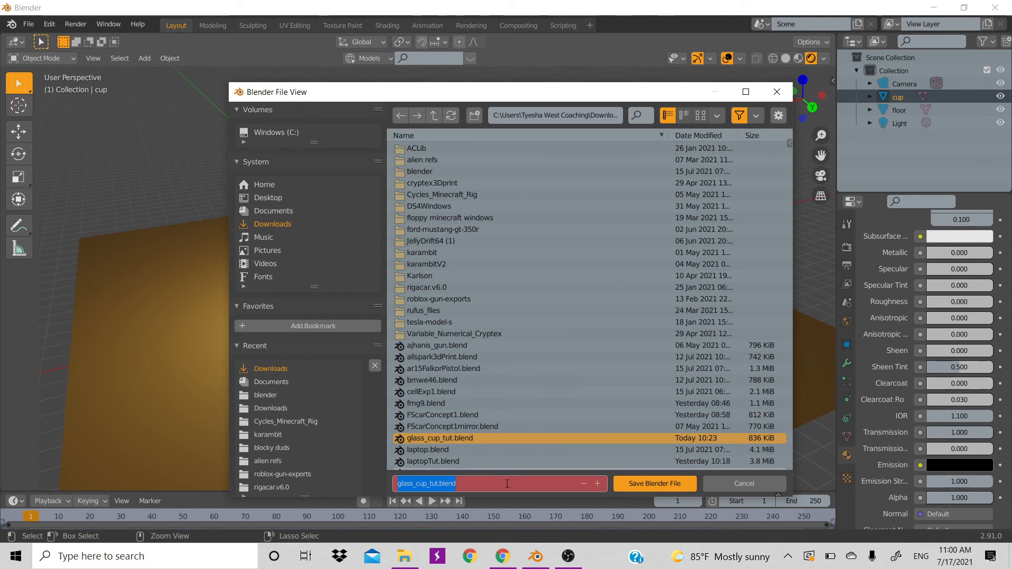
click(438, 489)
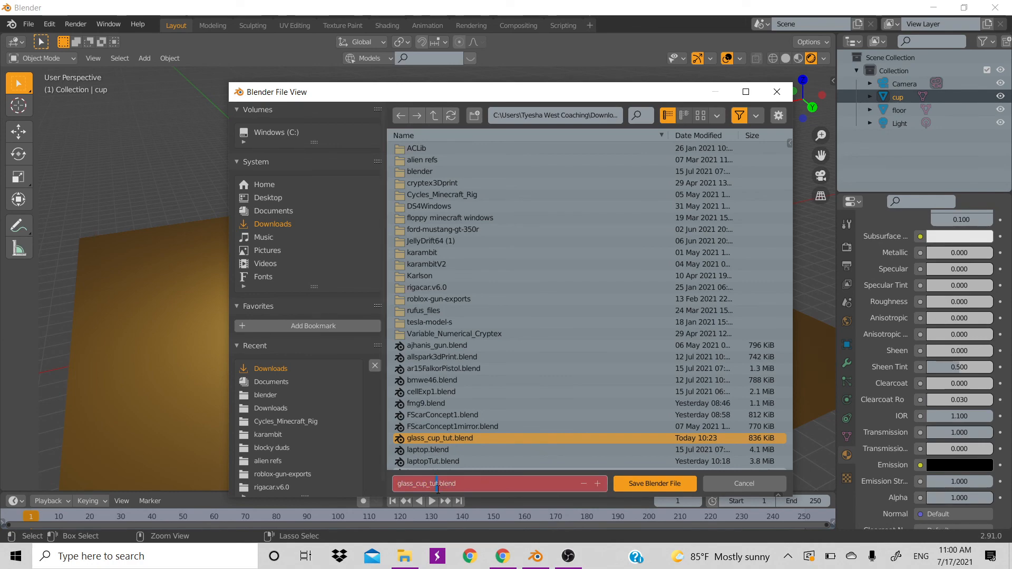
text(2)
key(Return)
click(655, 488)
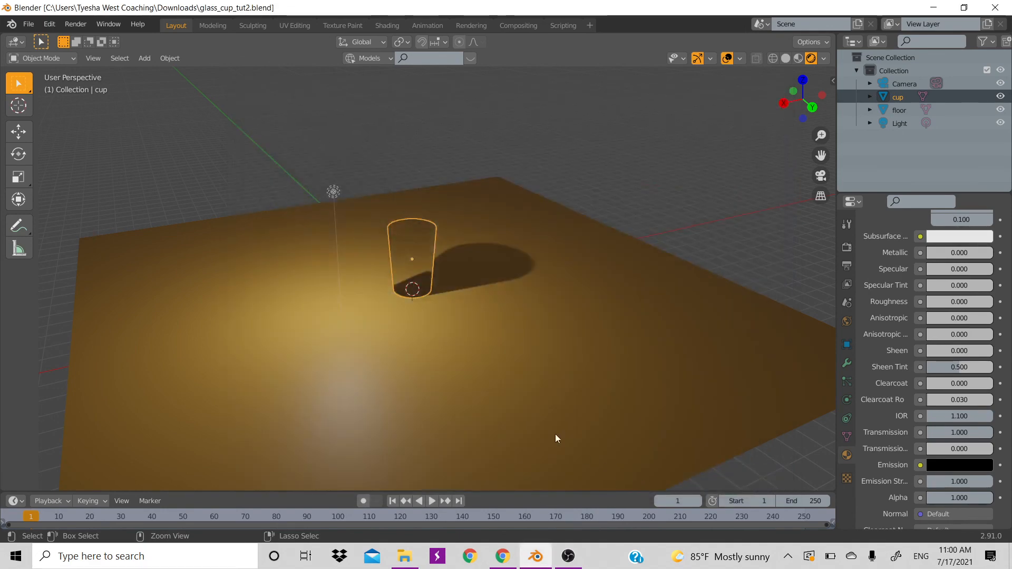